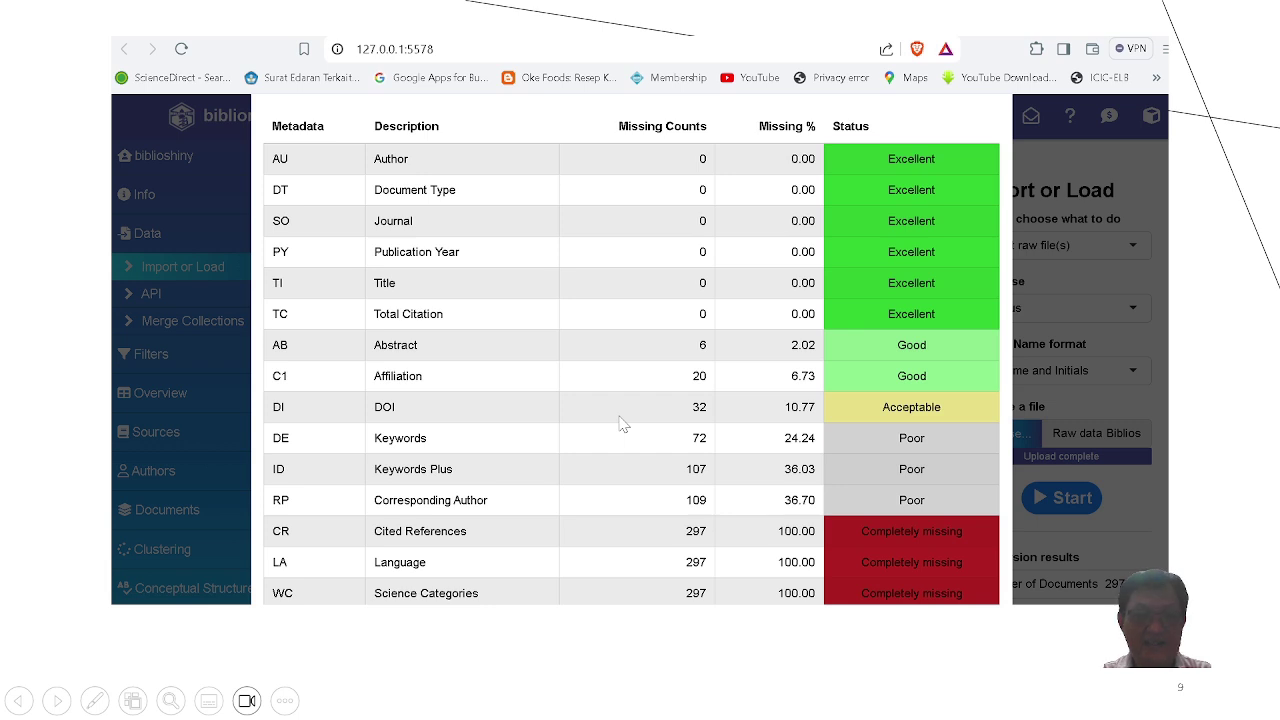
Step: Switch to the Scopus search results in Chrome and set up a BibTeX export covering documents 1 to 306
key(alt+Tab)
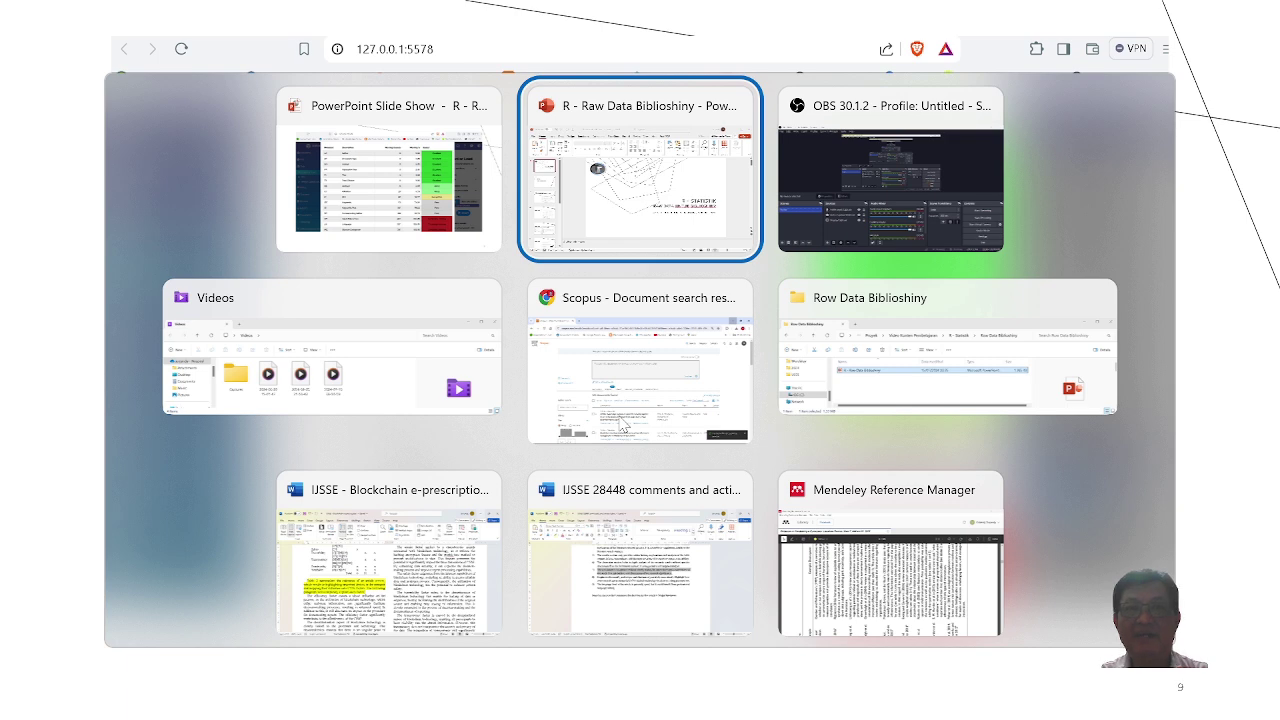
key(alt+Tab)
key(alt+Tab)
key(alt+Tab)
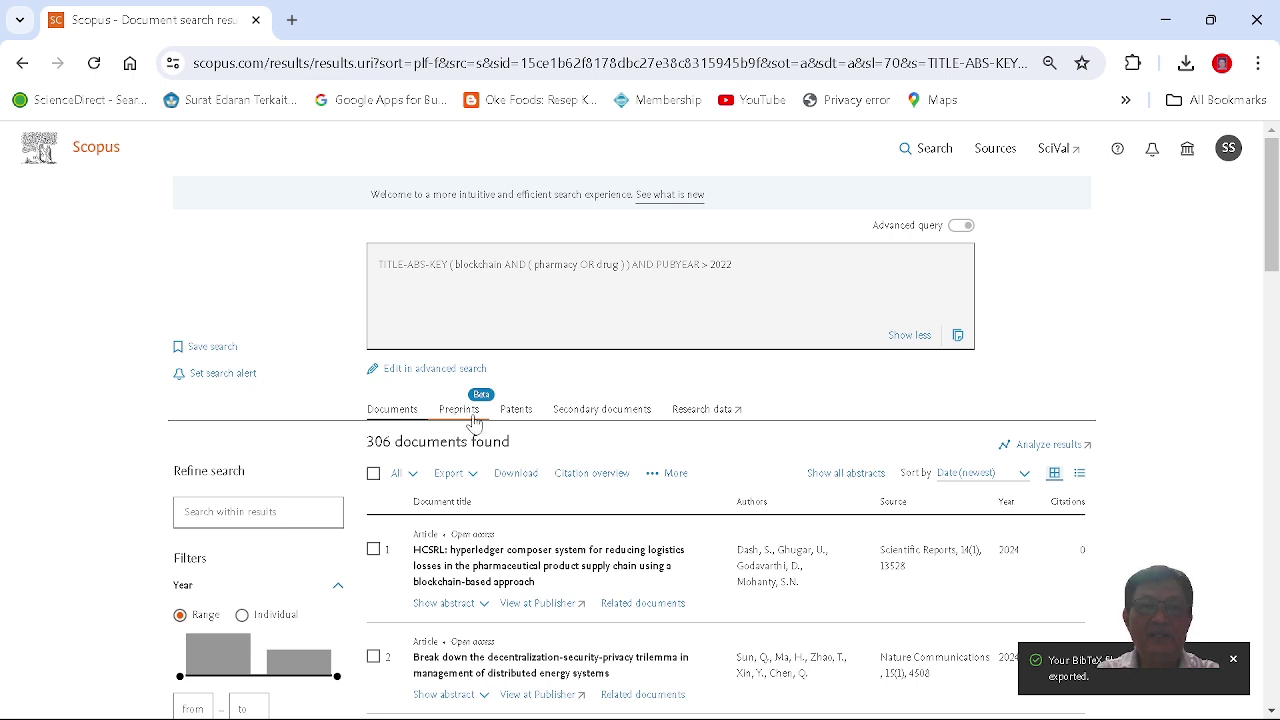
click(463, 476)
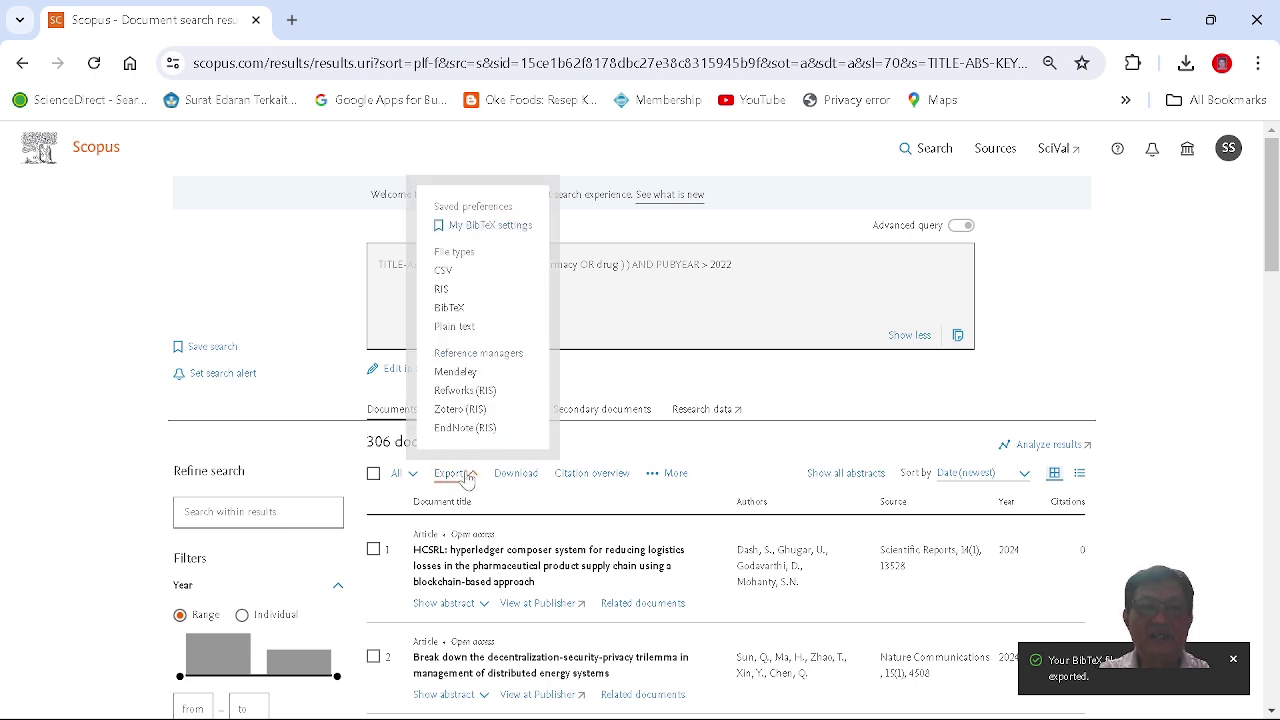
click(458, 310)
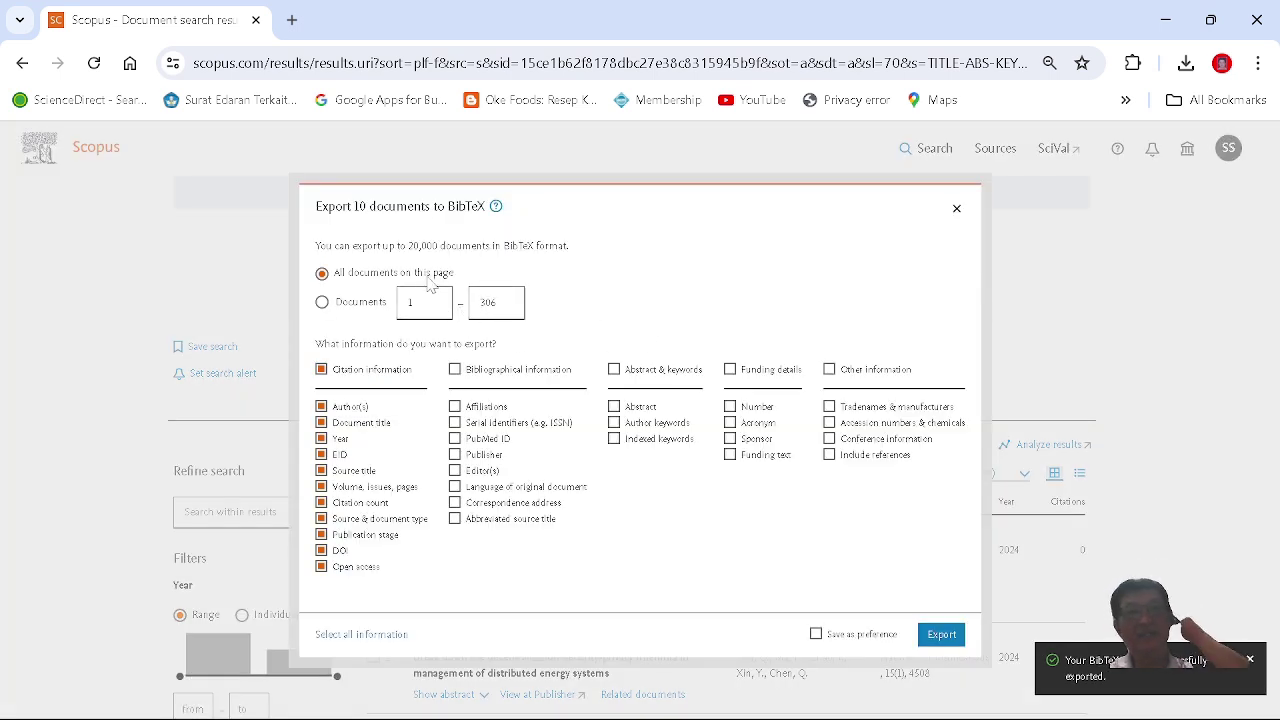
click(321, 302)
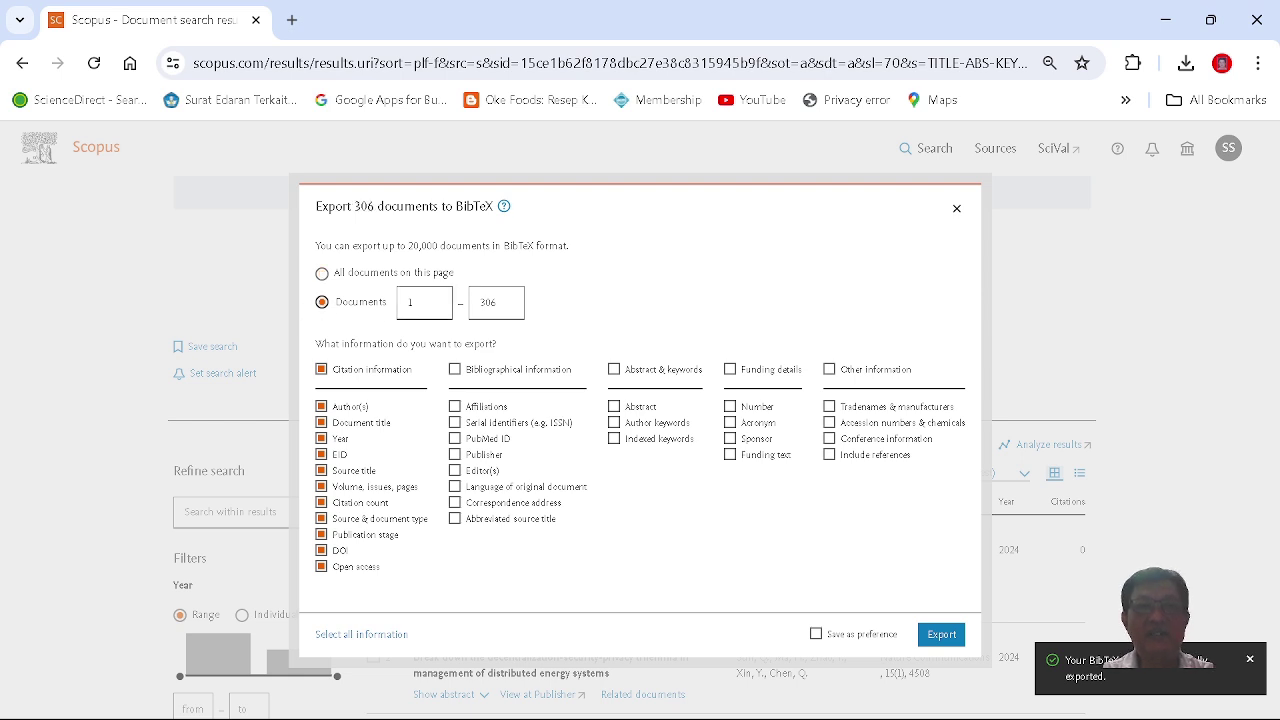
click(325, 279)
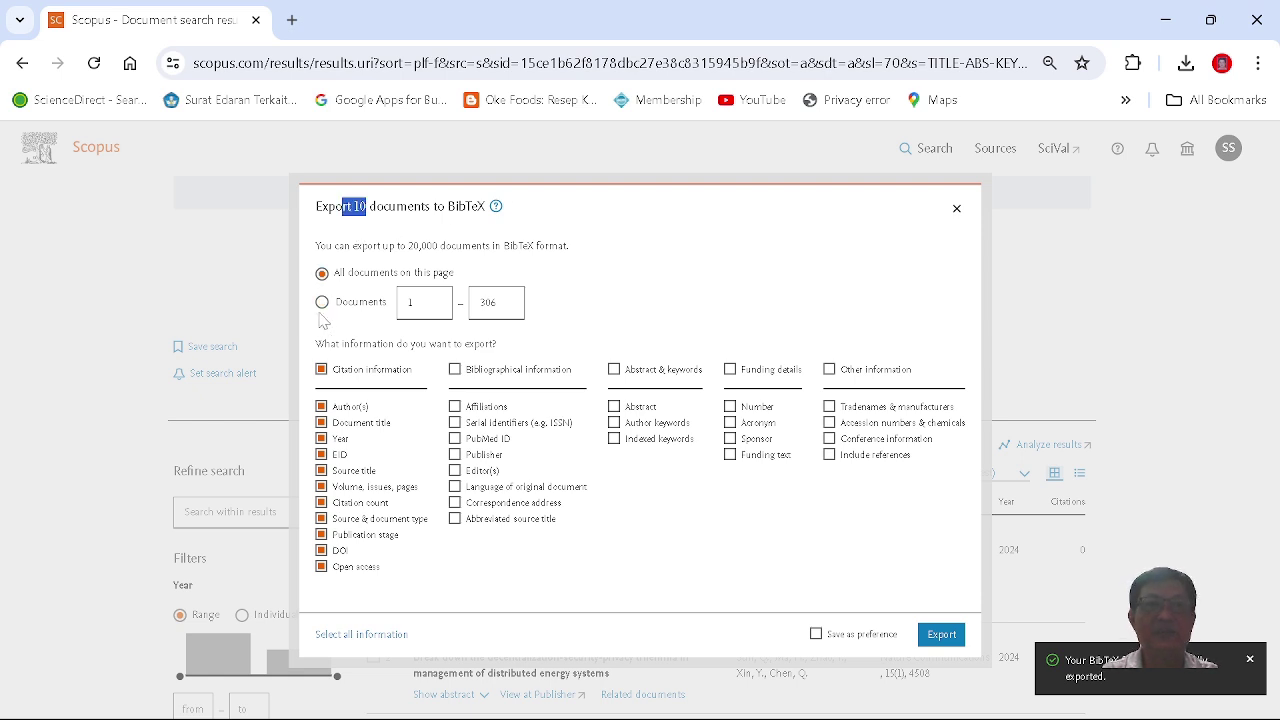
click(322, 302)
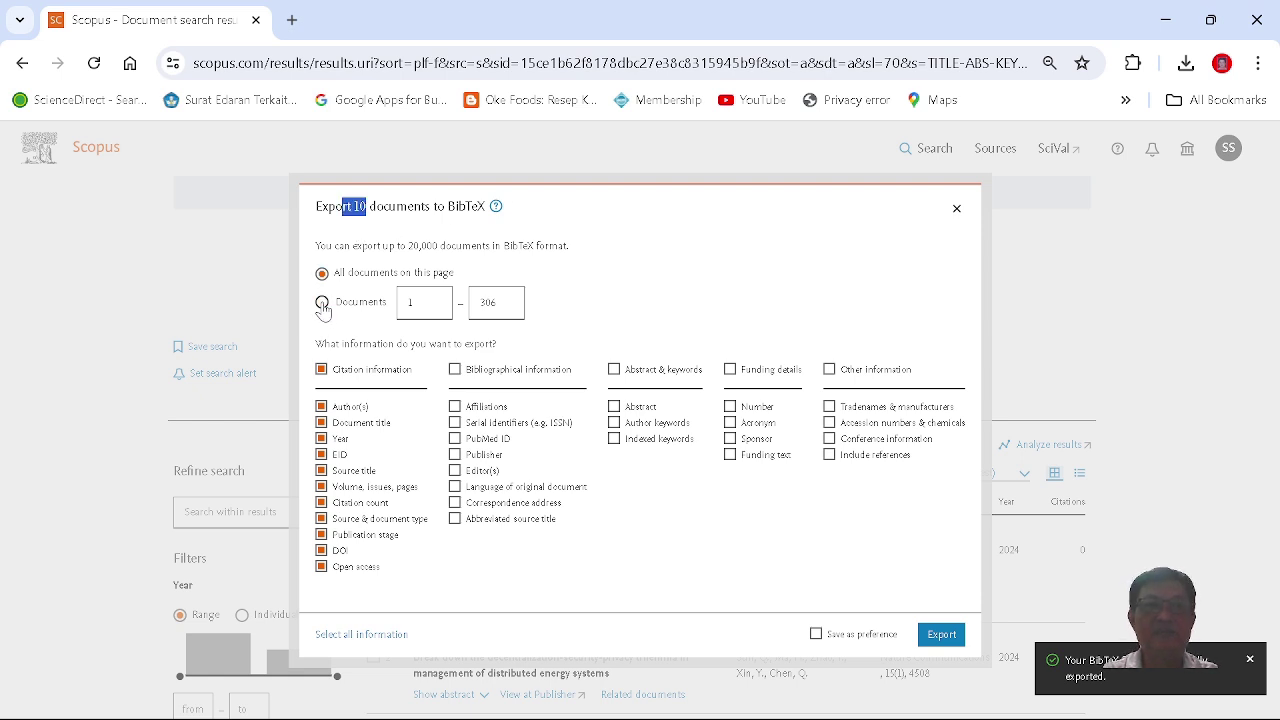
Step: Include bibliographical information except editors and abbreviated source title, all abstract and keyword fields, and references in the export
click(455, 369)
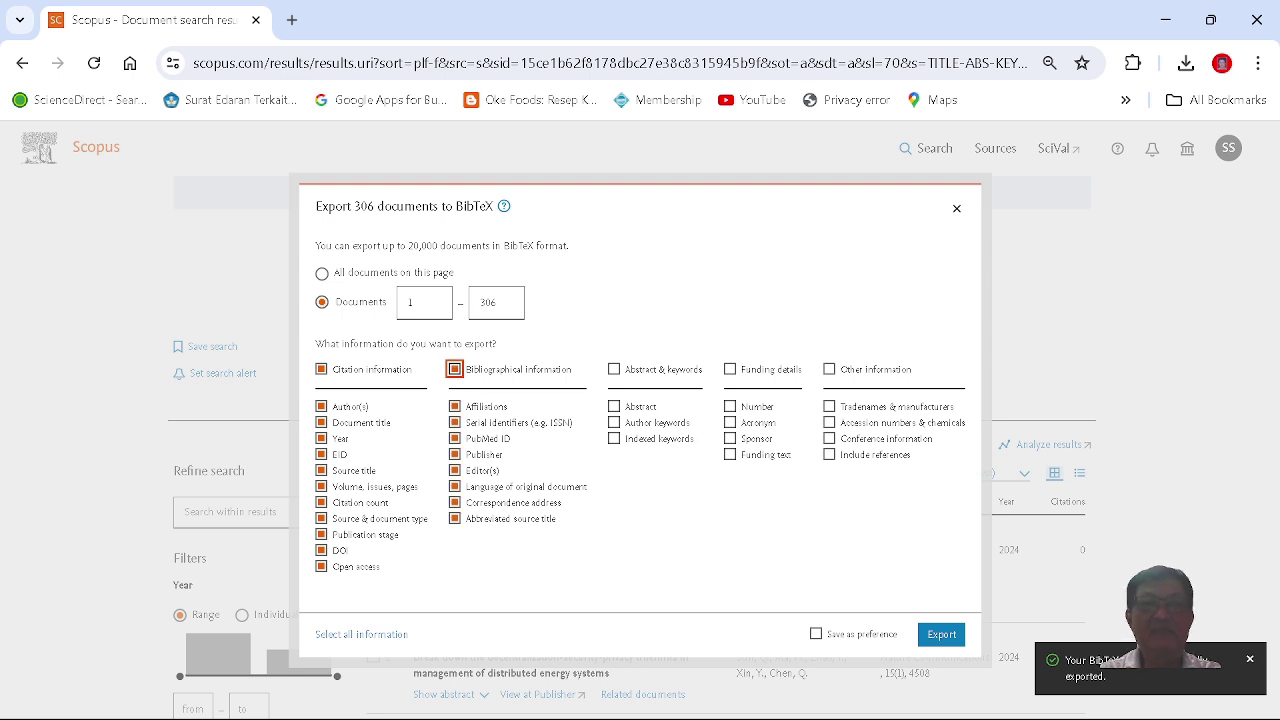
click(455, 470)
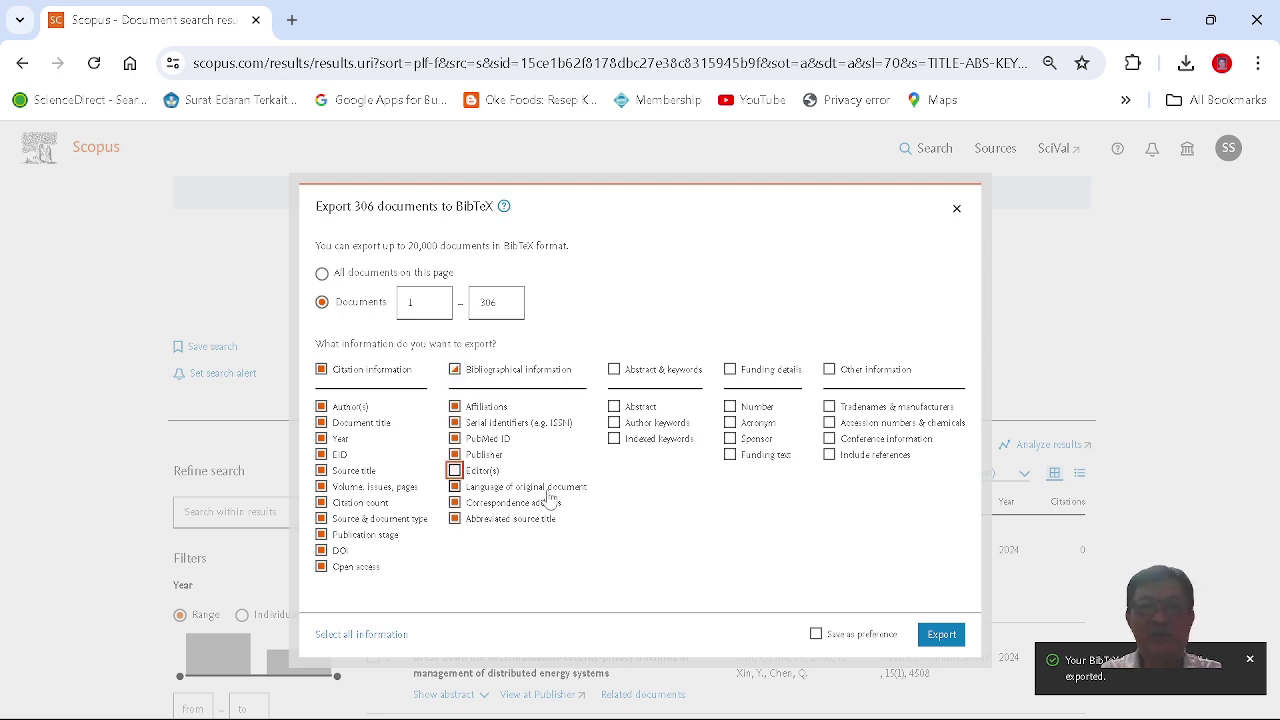
click(456, 503)
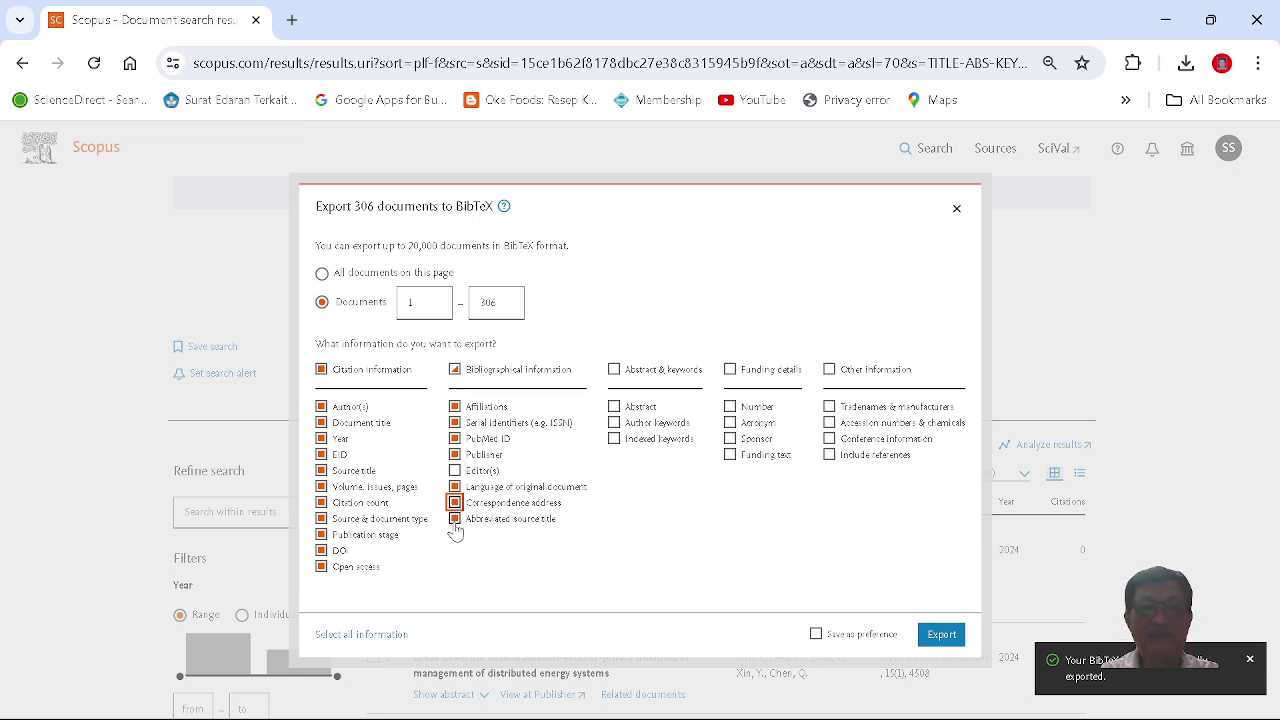
click(455, 519)
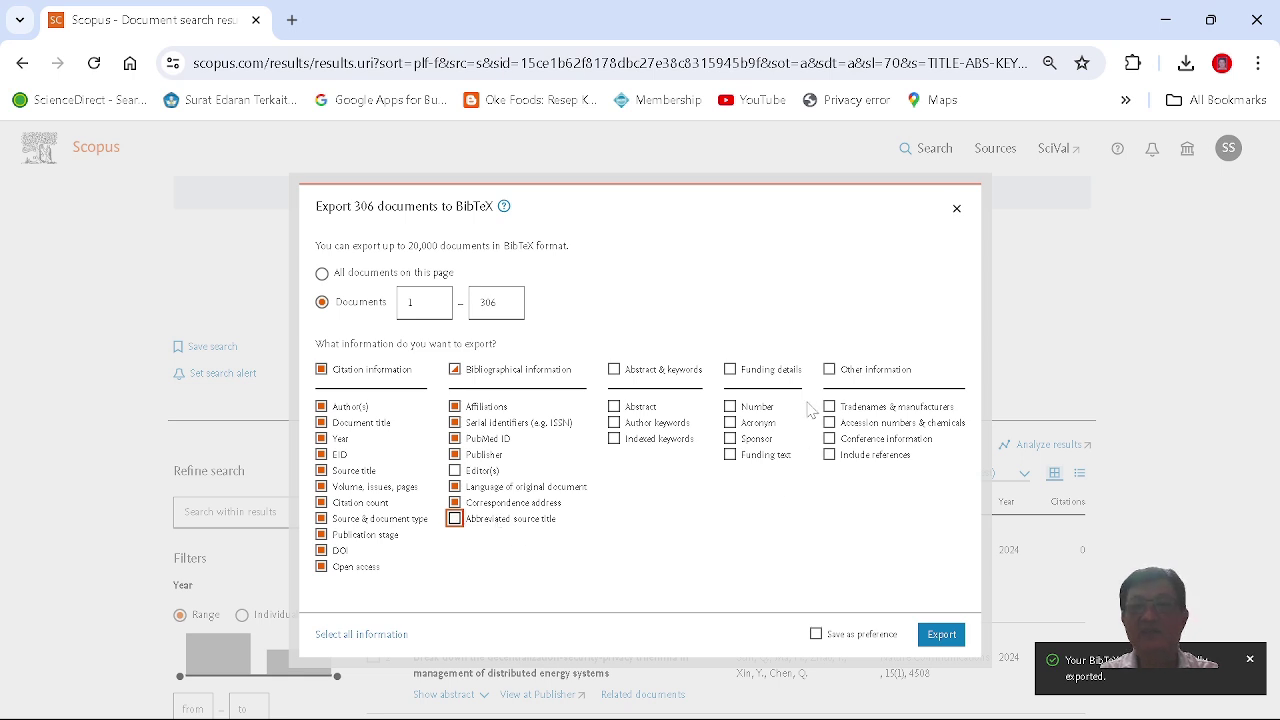
click(614, 370)
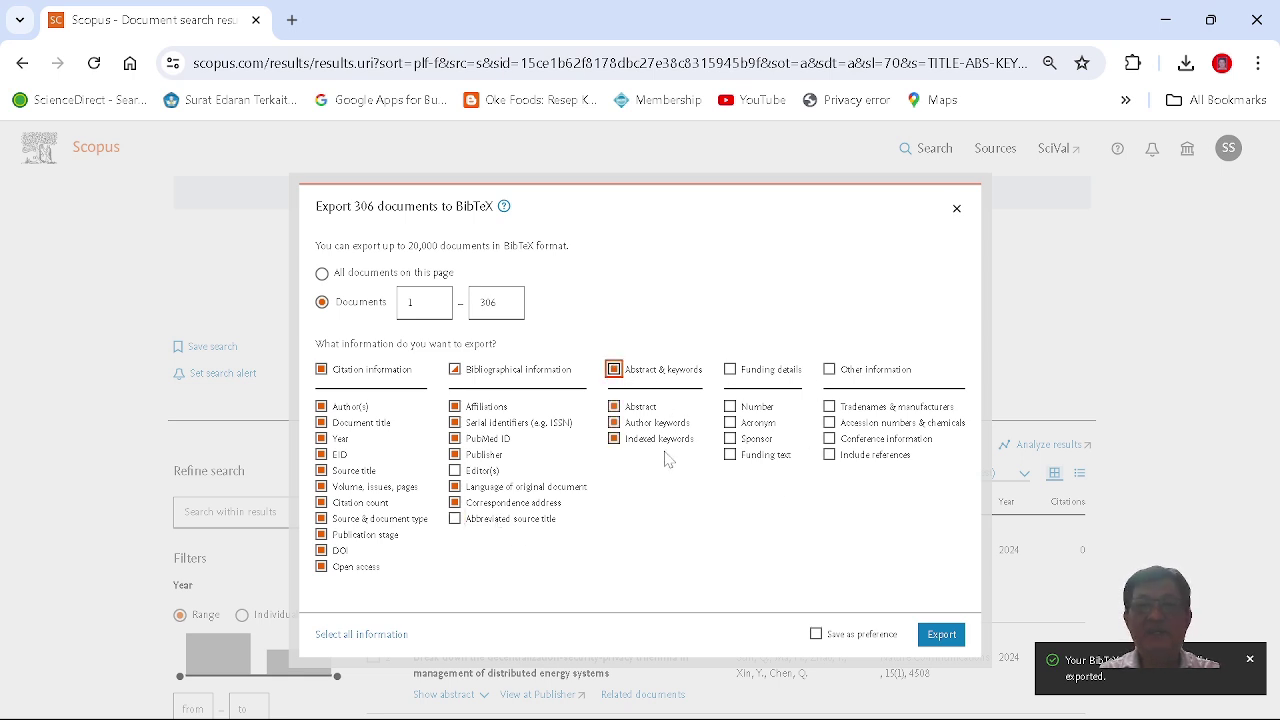
click(829, 455)
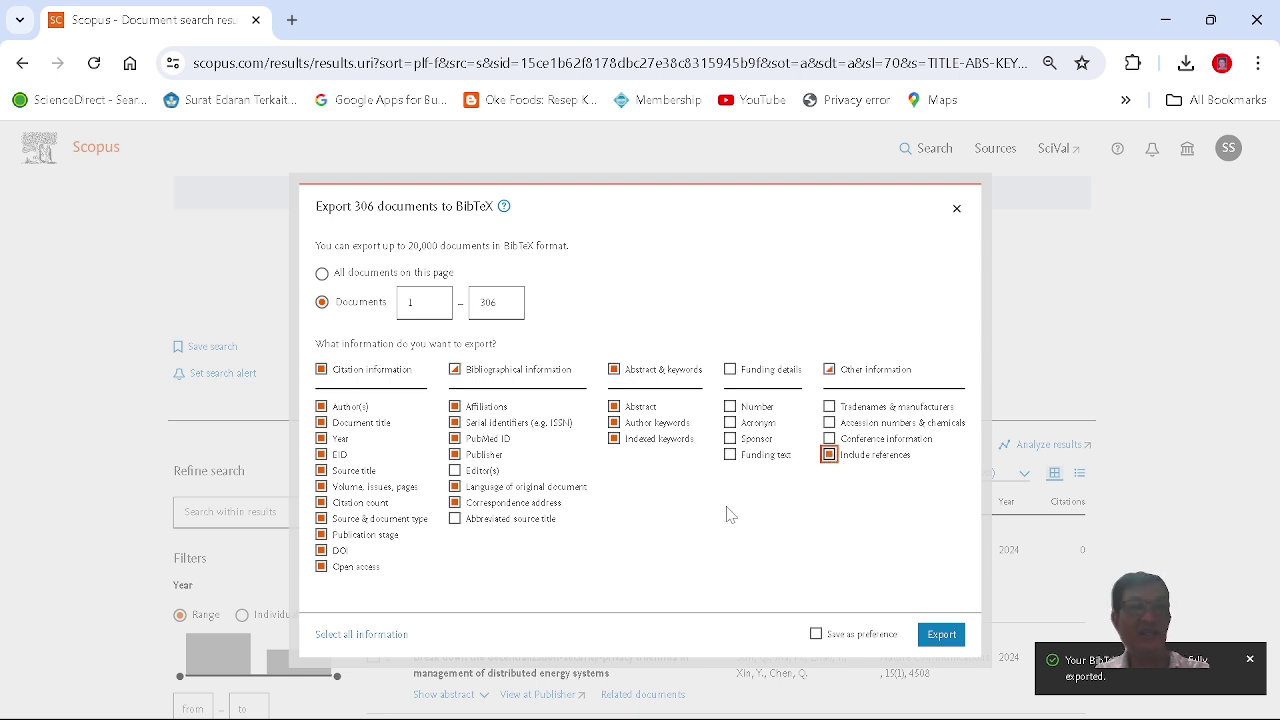
Step: Export the BibTeX file to Downloads as Raw data Biblioshiny, replacing the existing file
click(947, 638)
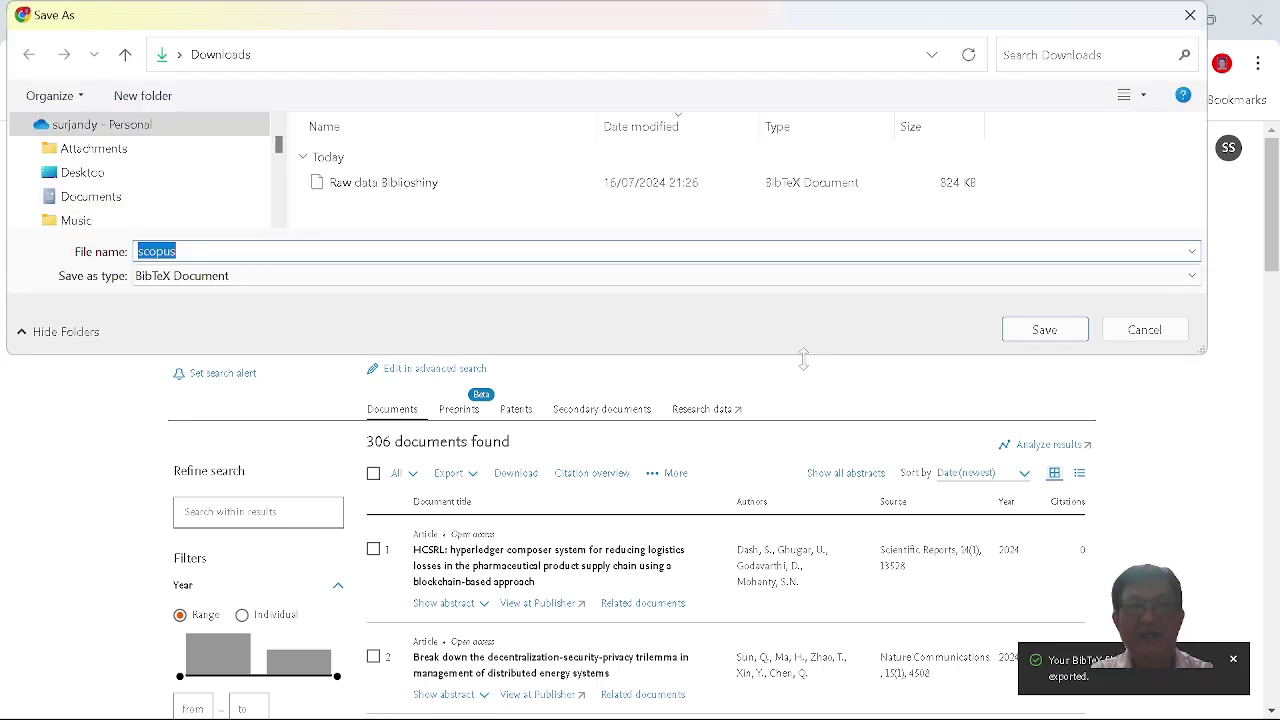
click(375, 182)
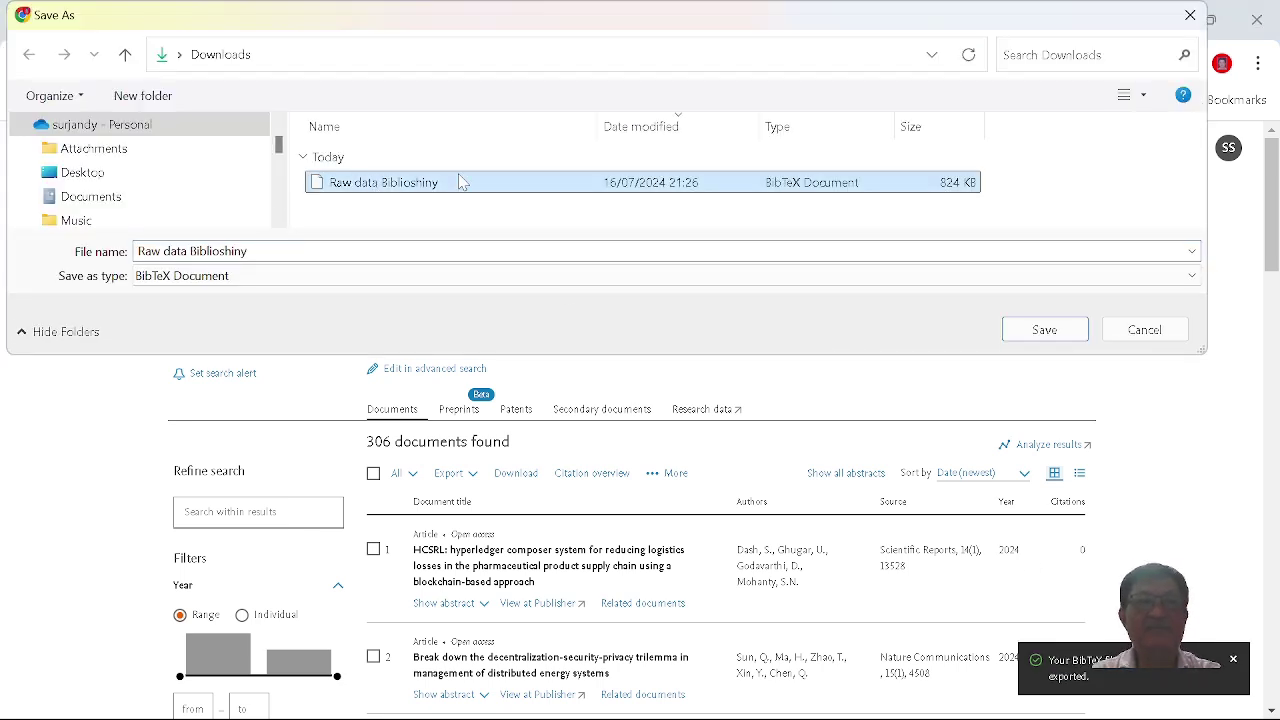
click(1045, 330)
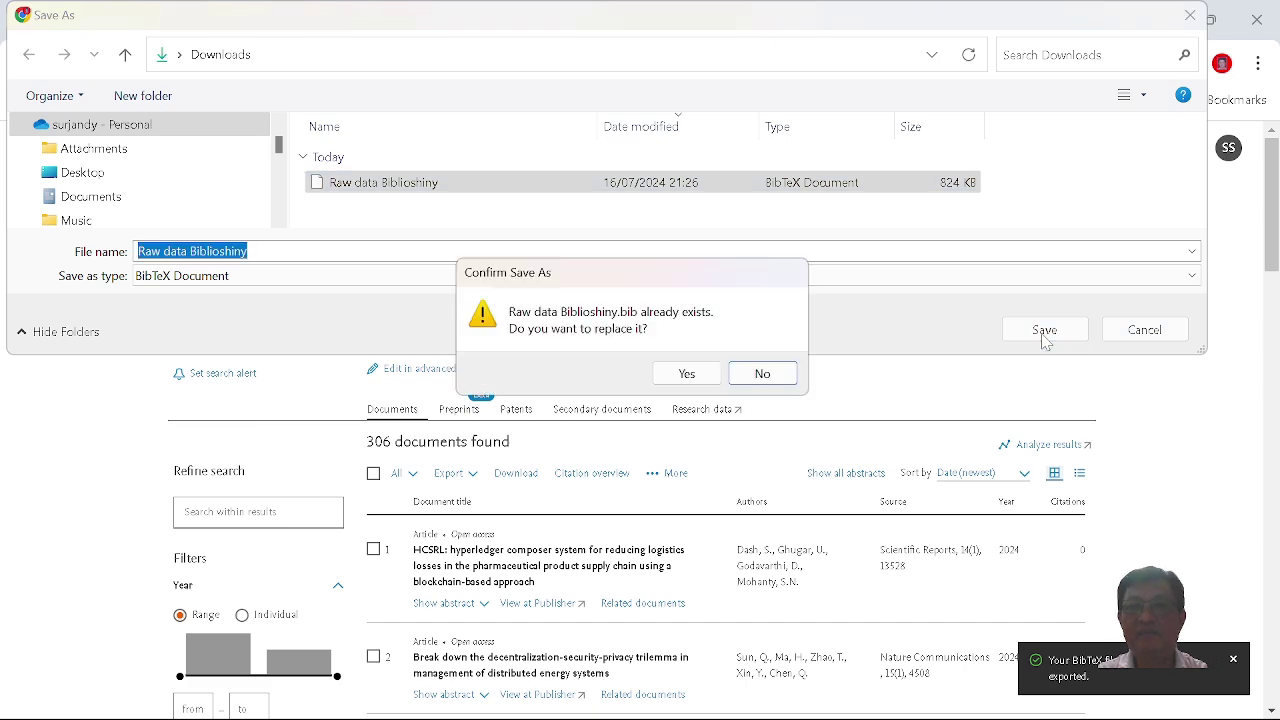
click(686, 372)
Step: Launch RStudio and load the package with library(bibliometrix) in the console
mouse_move(470, 710)
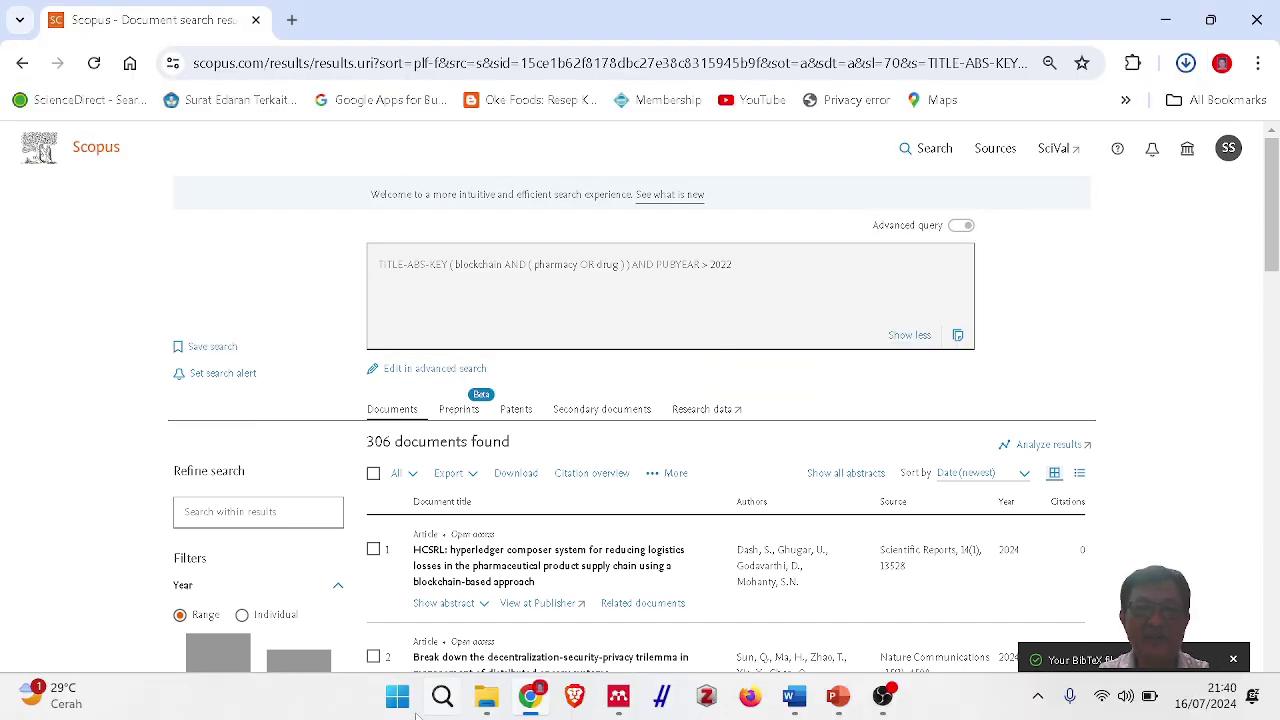
click(407, 708)
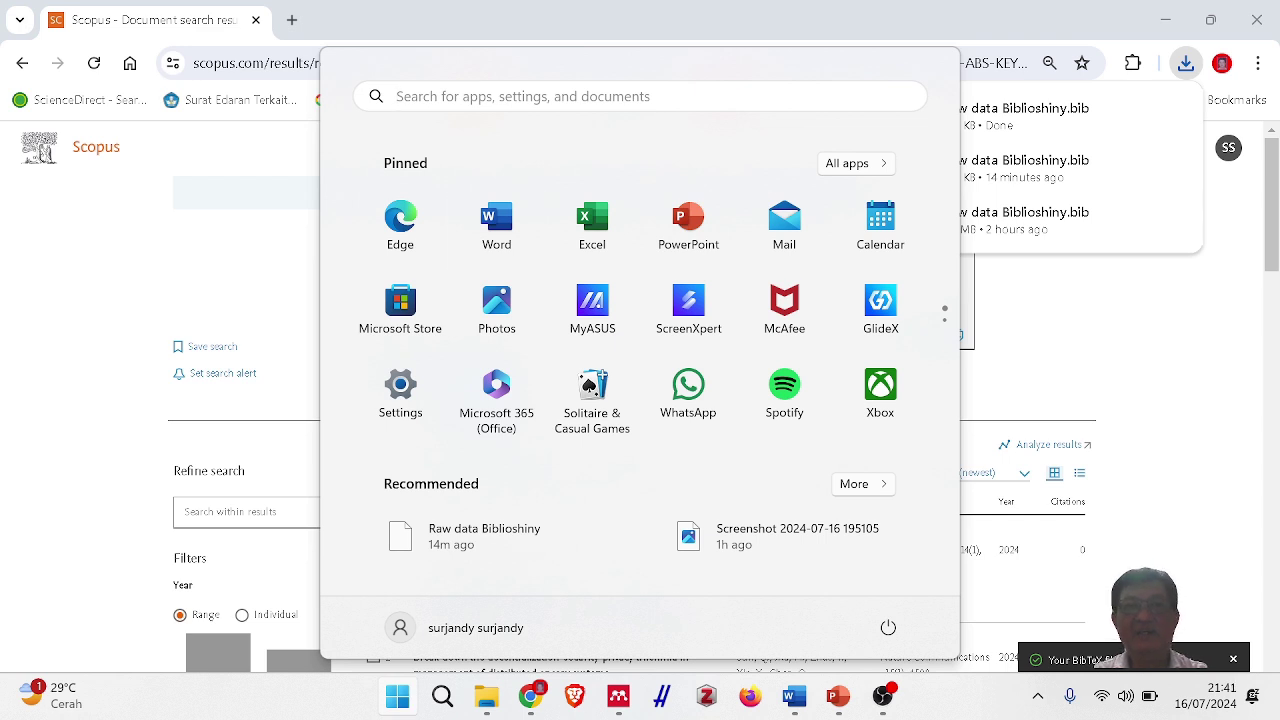
text(rs)
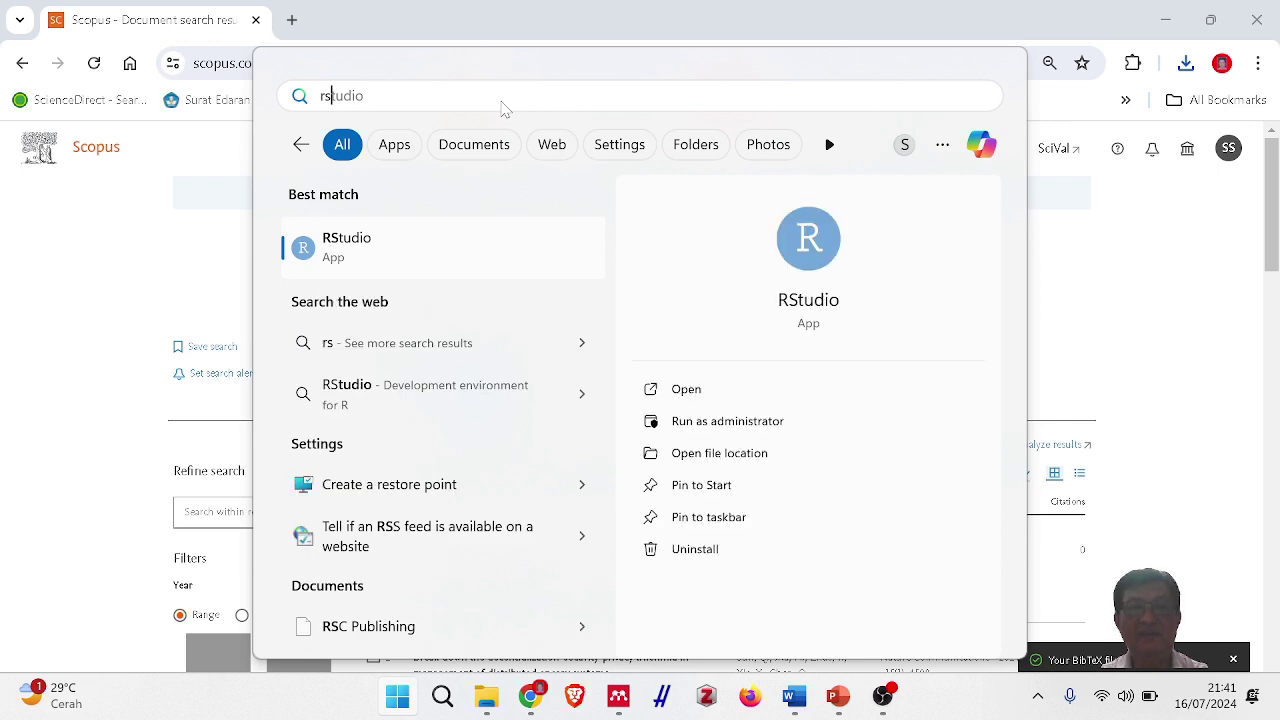
click(289, 272)
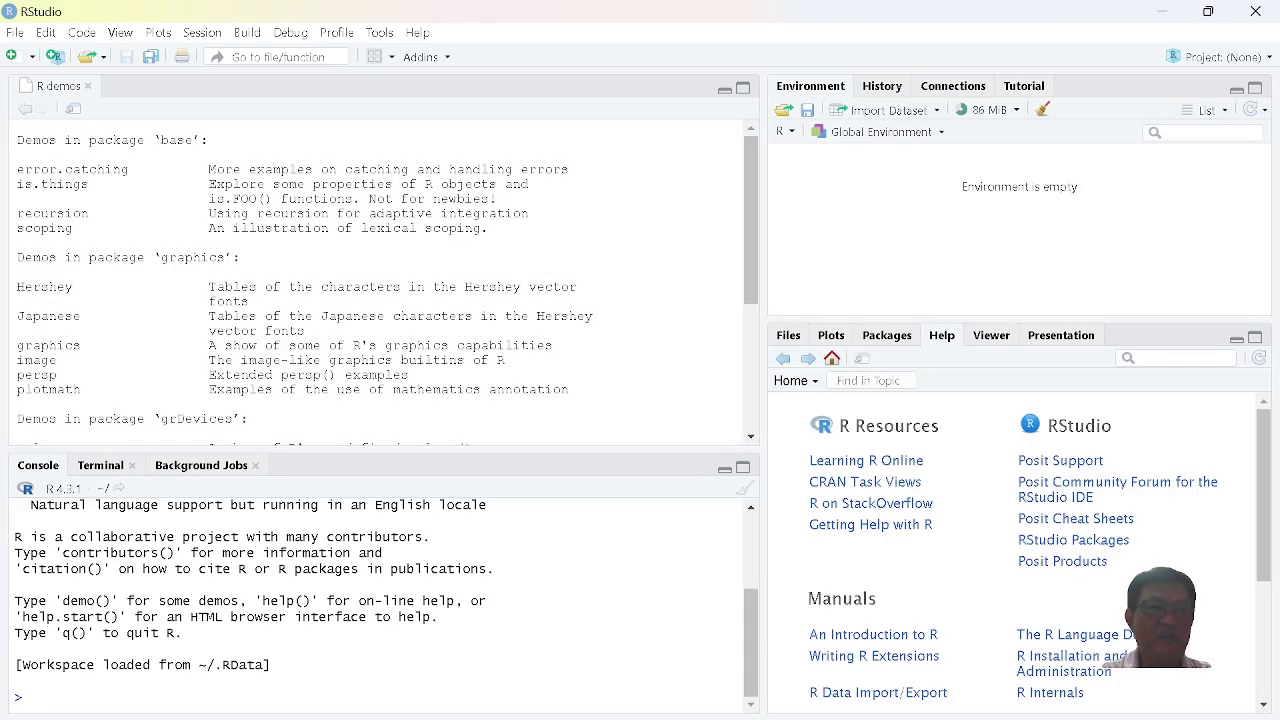
text(library(bibliometrix))
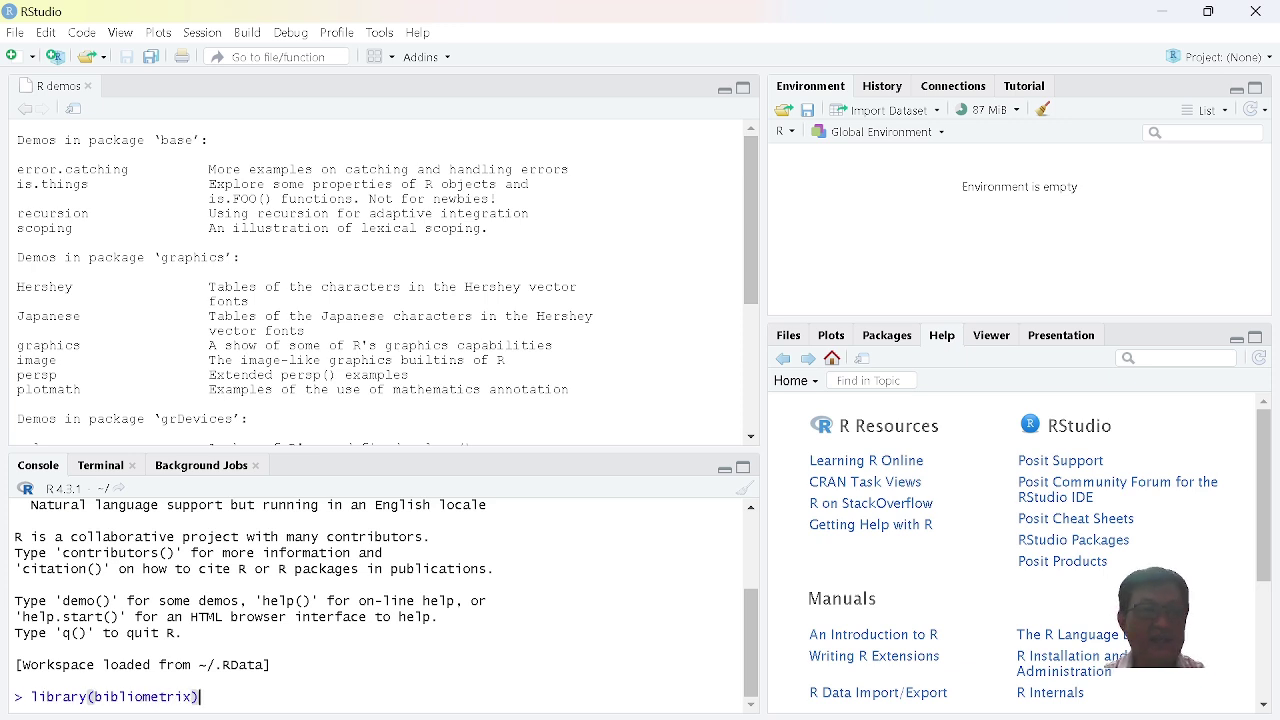
key(Return)
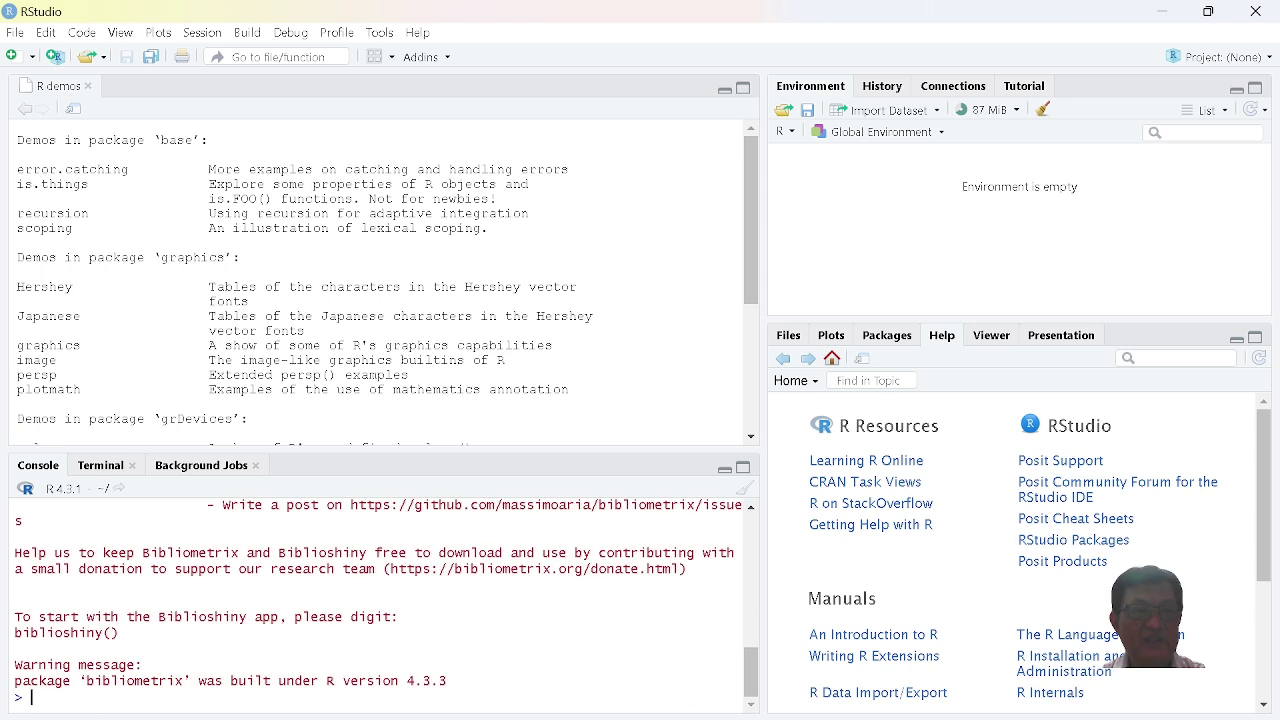
Step: Start the Biblioshiny web app by running biblioshiny() in the console
key(Up)
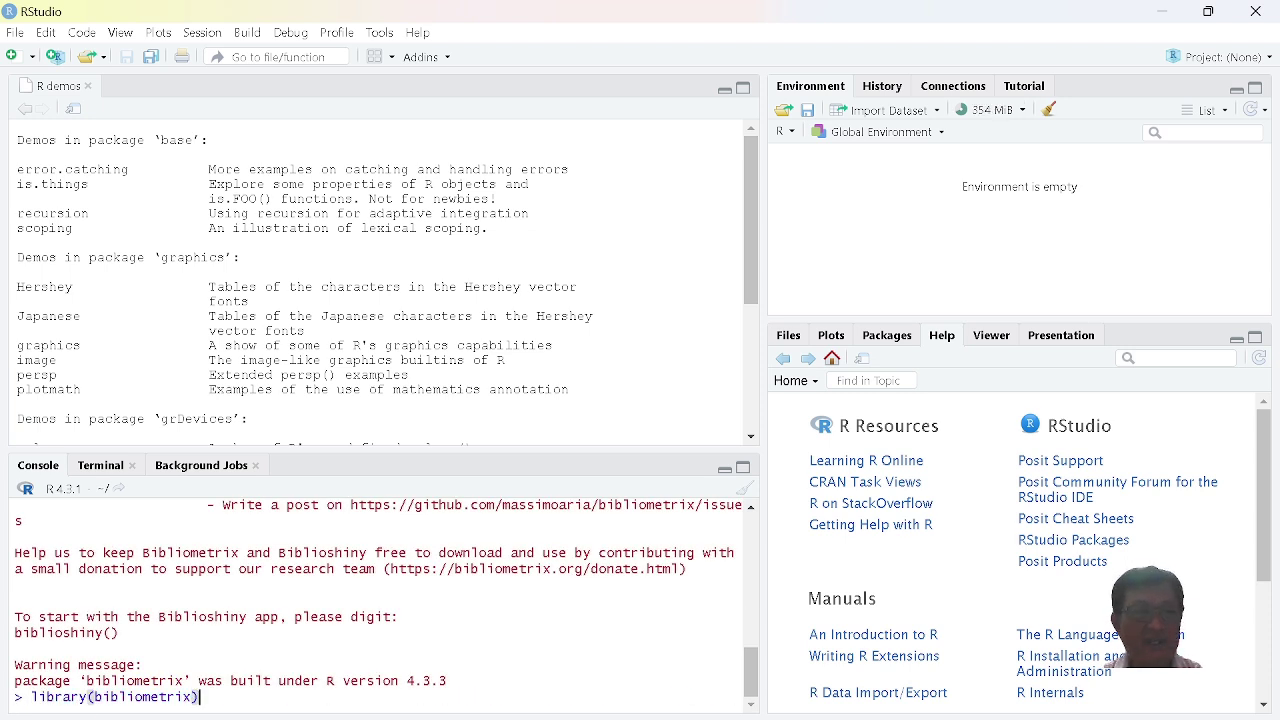
key(Up)
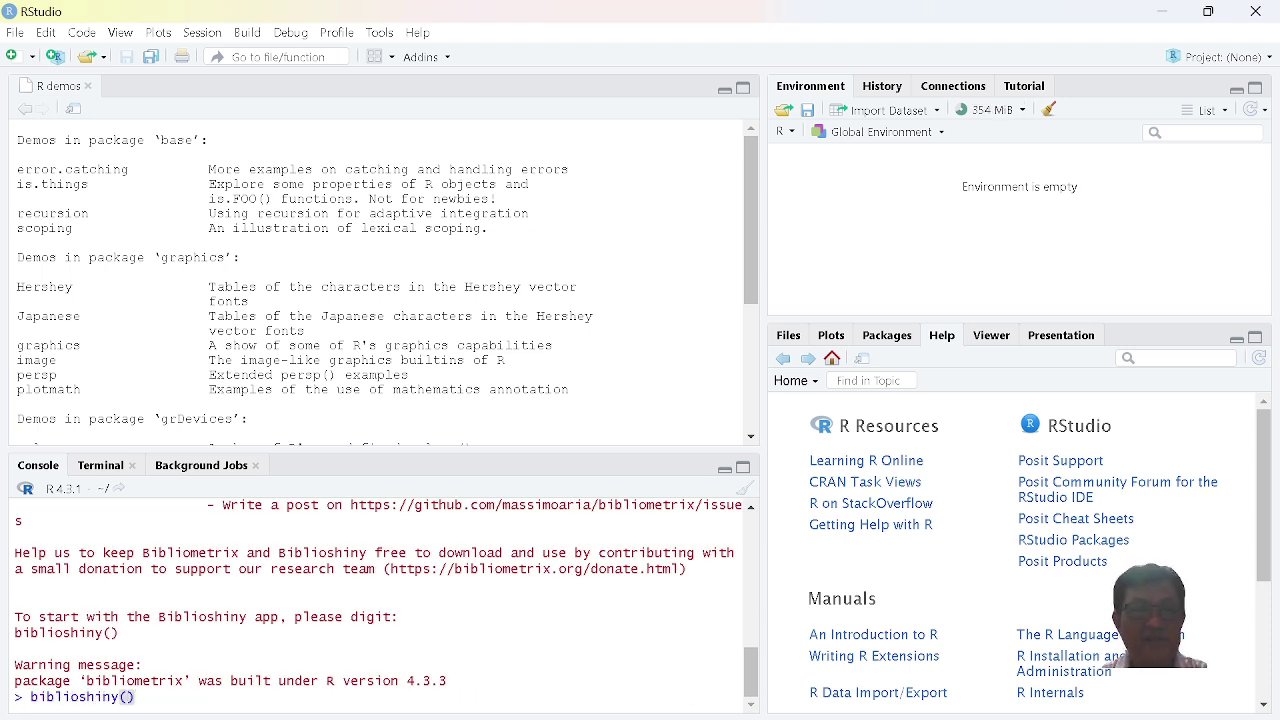
key(Return)
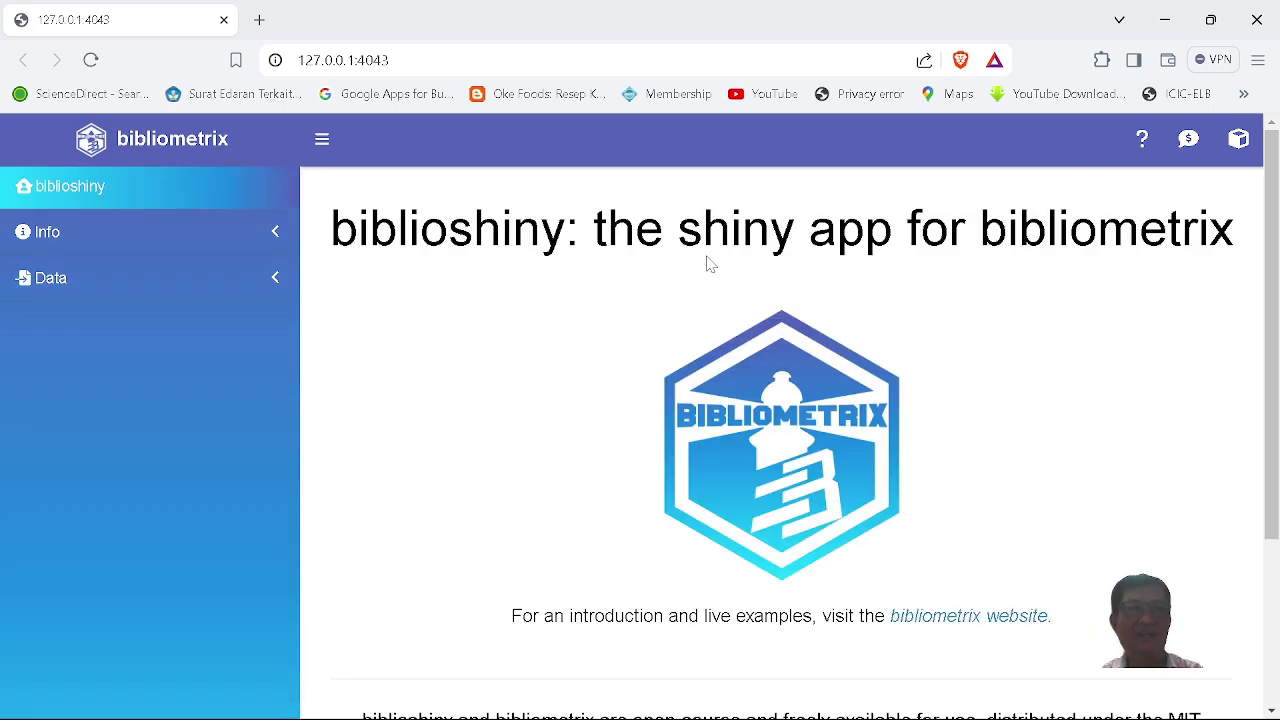
Step: Open the data import page and set it to import raw files with Scopus as the database
click(167, 288)
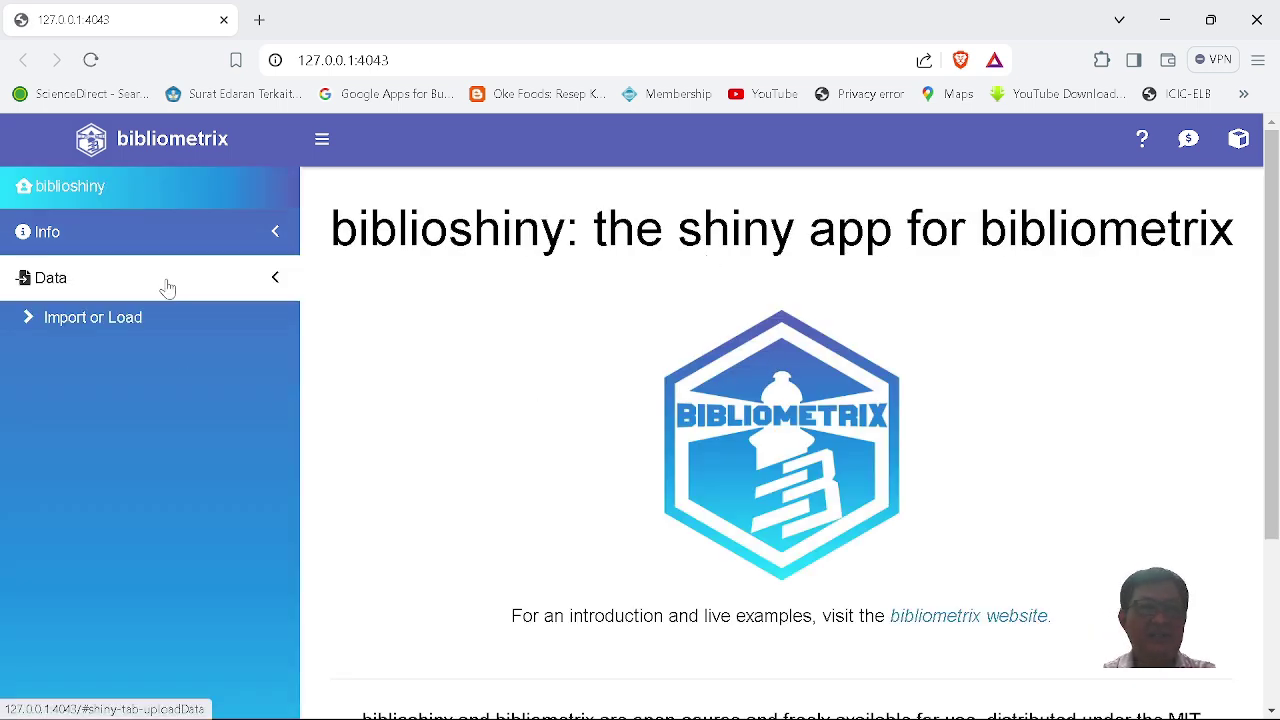
click(128, 330)
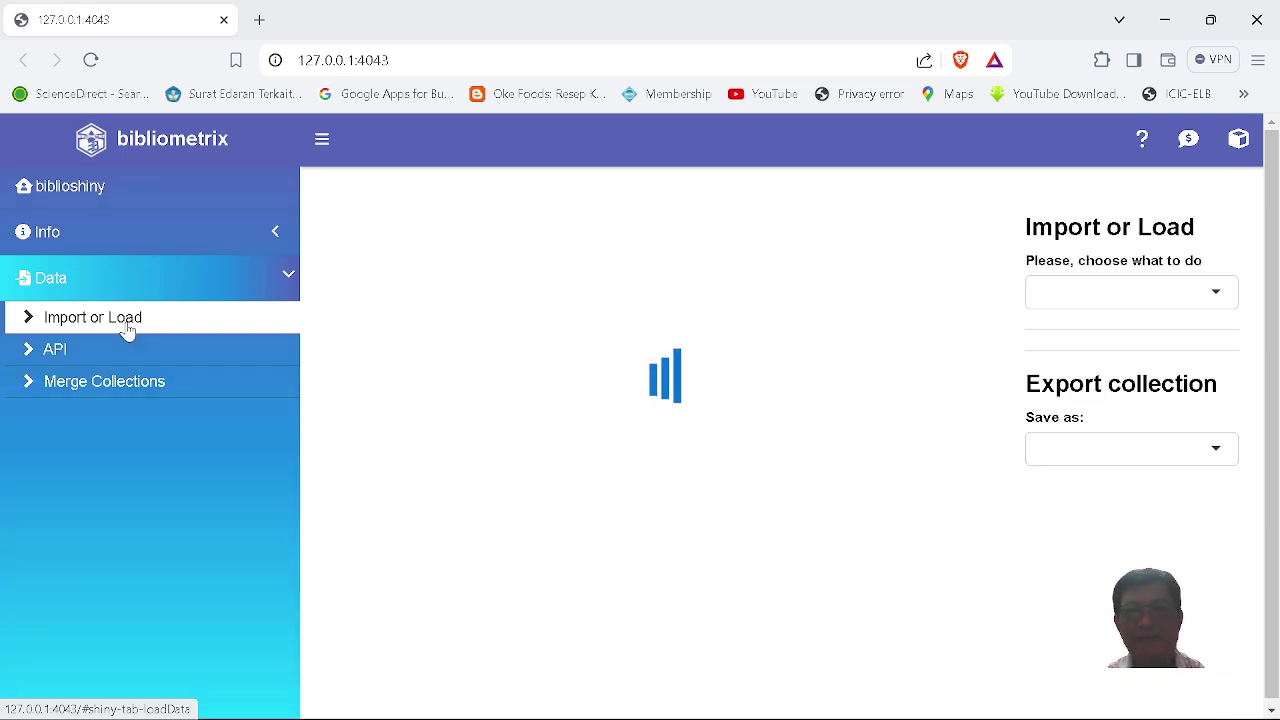
click(1134, 293)
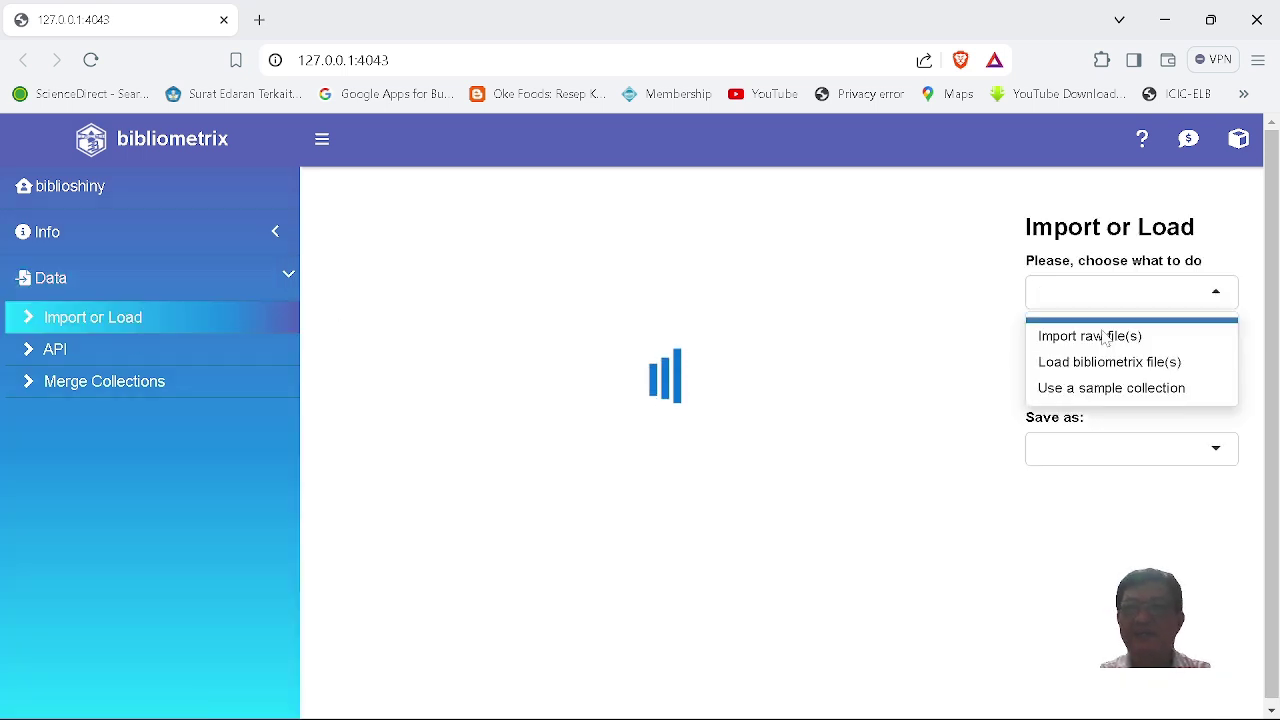
click(134, 317)
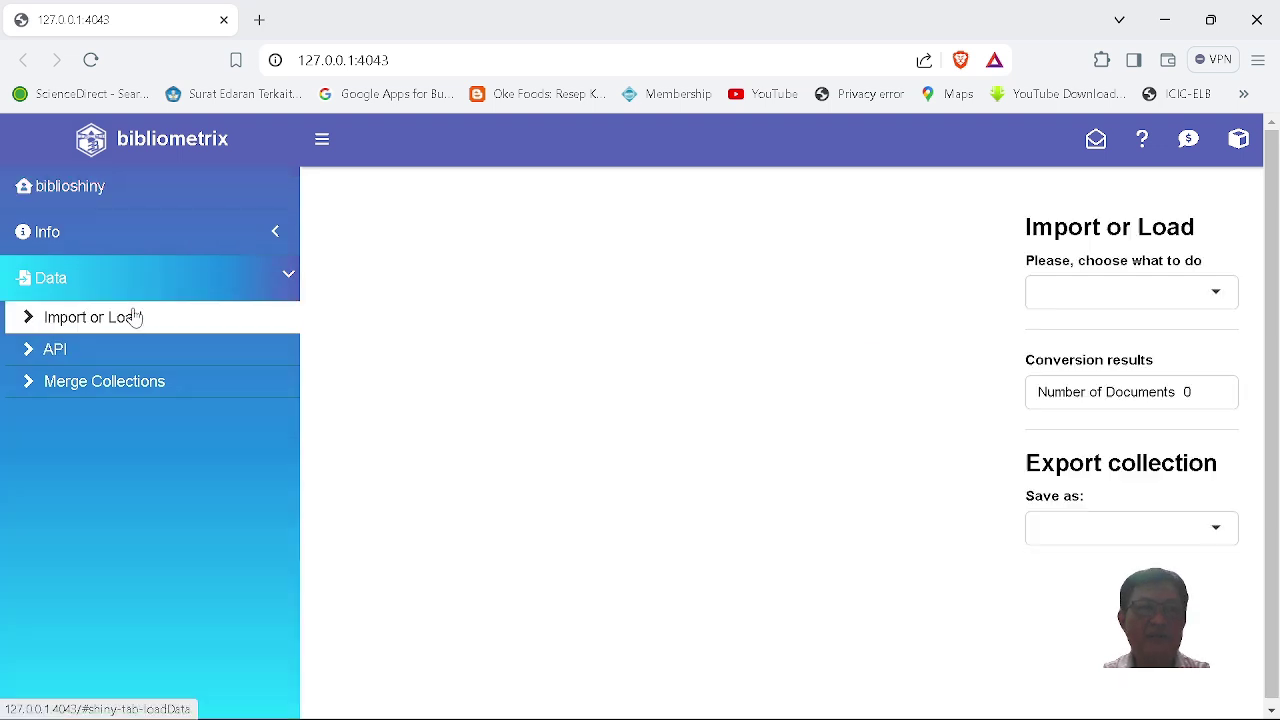
click(1203, 298)
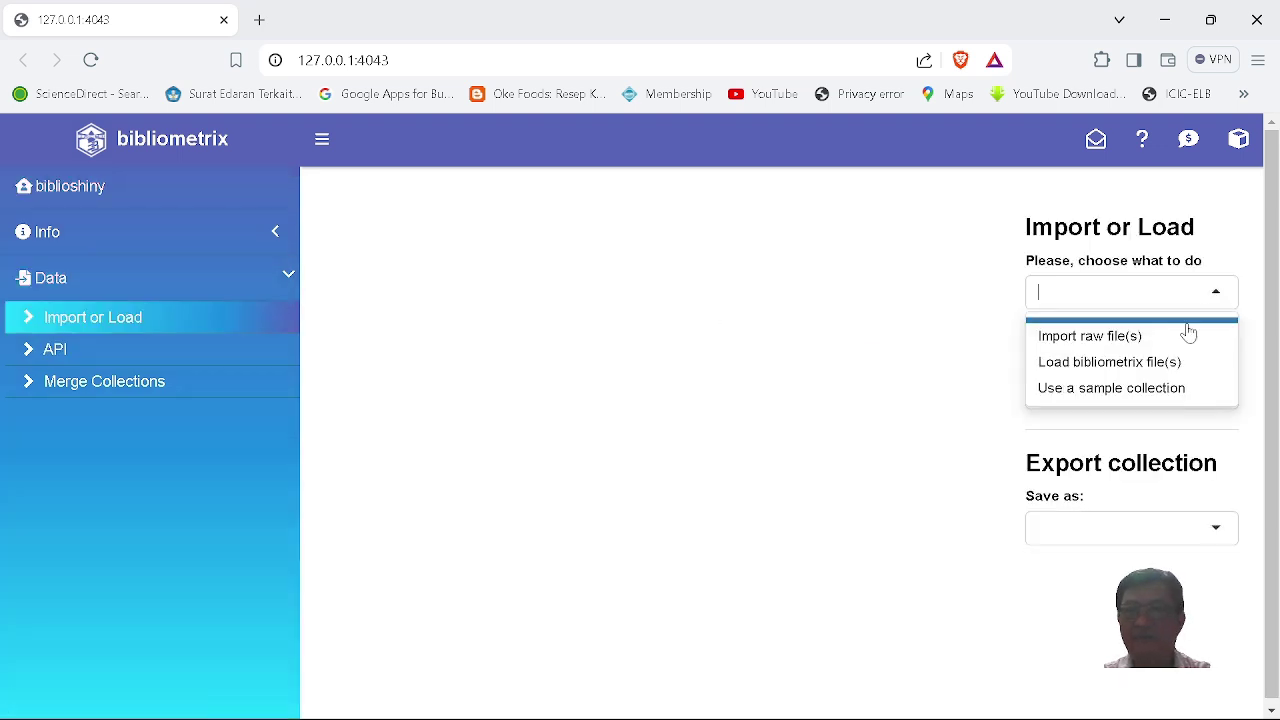
click(1106, 349)
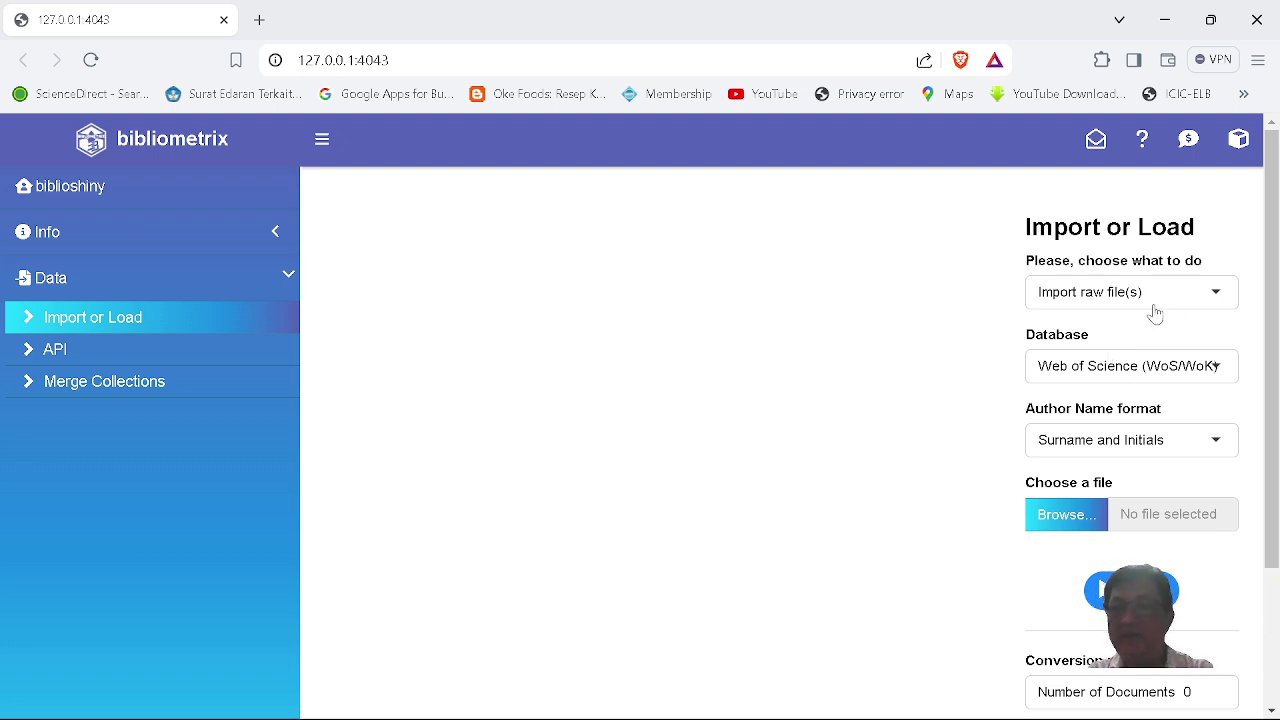
click(1120, 378)
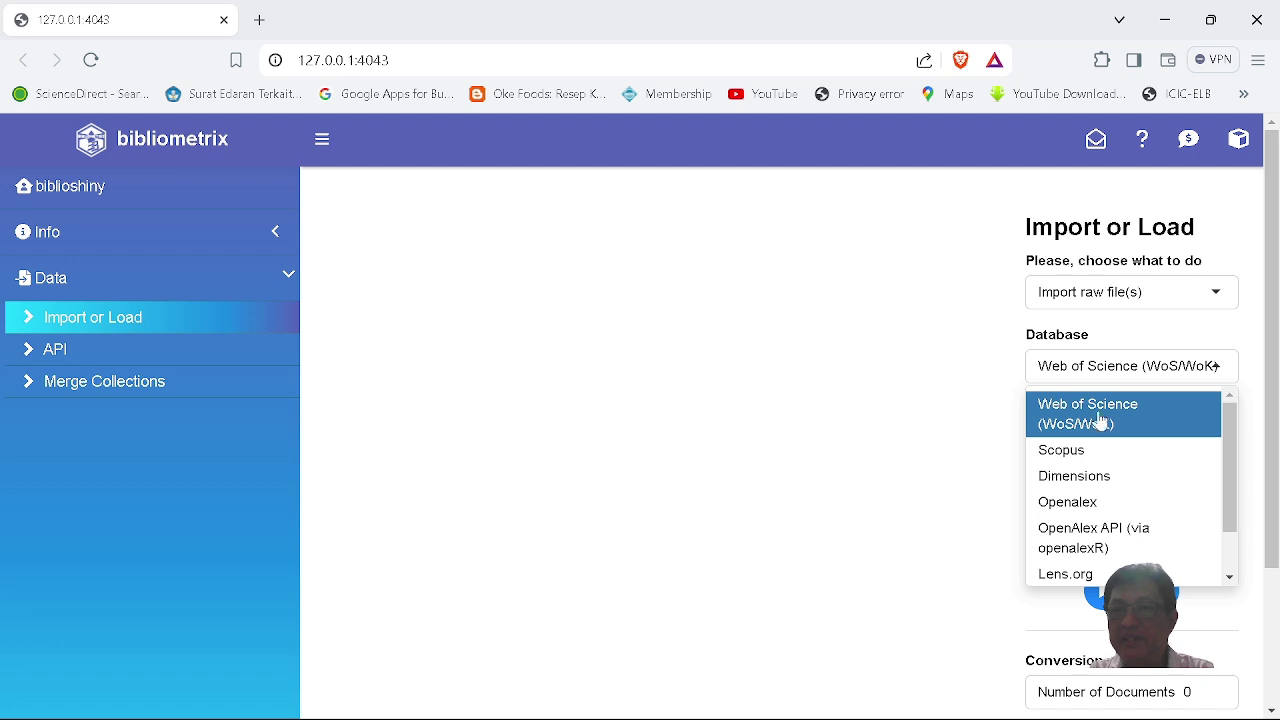
click(1085, 466)
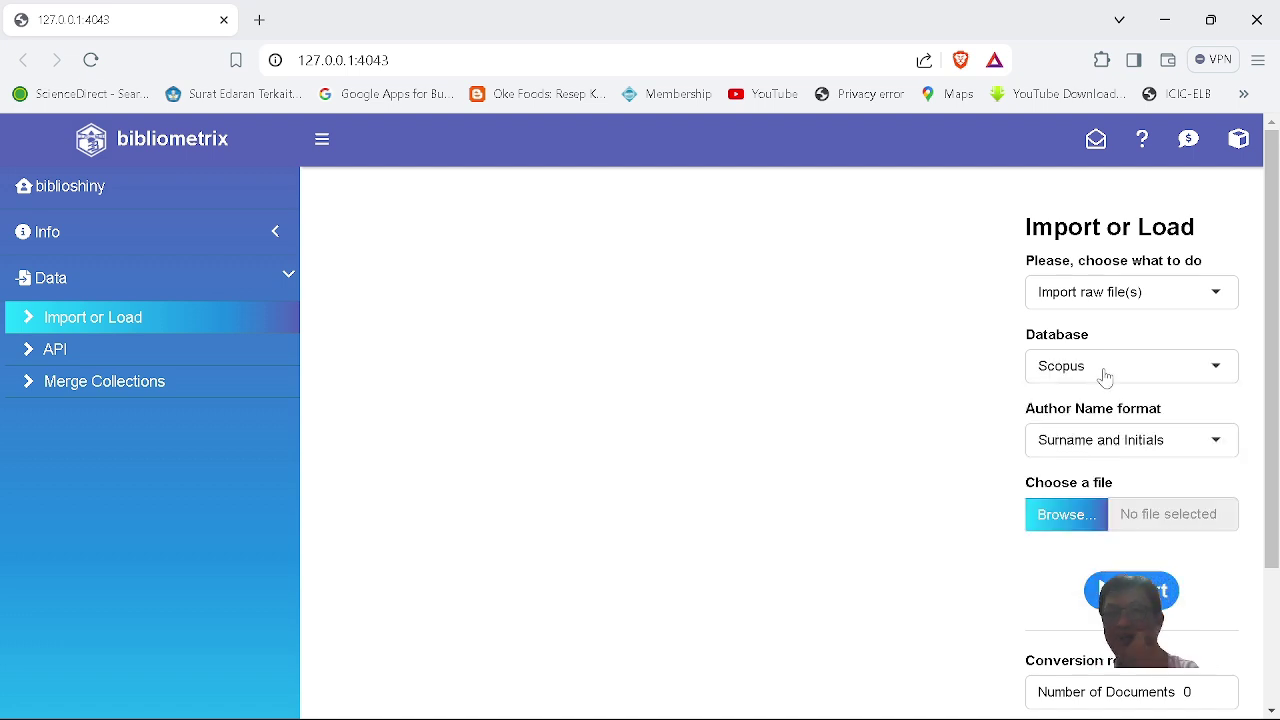
Step: Upload the Raw data Biblioshiny BibTeX file from Downloads and start its conversion
click(1072, 526)
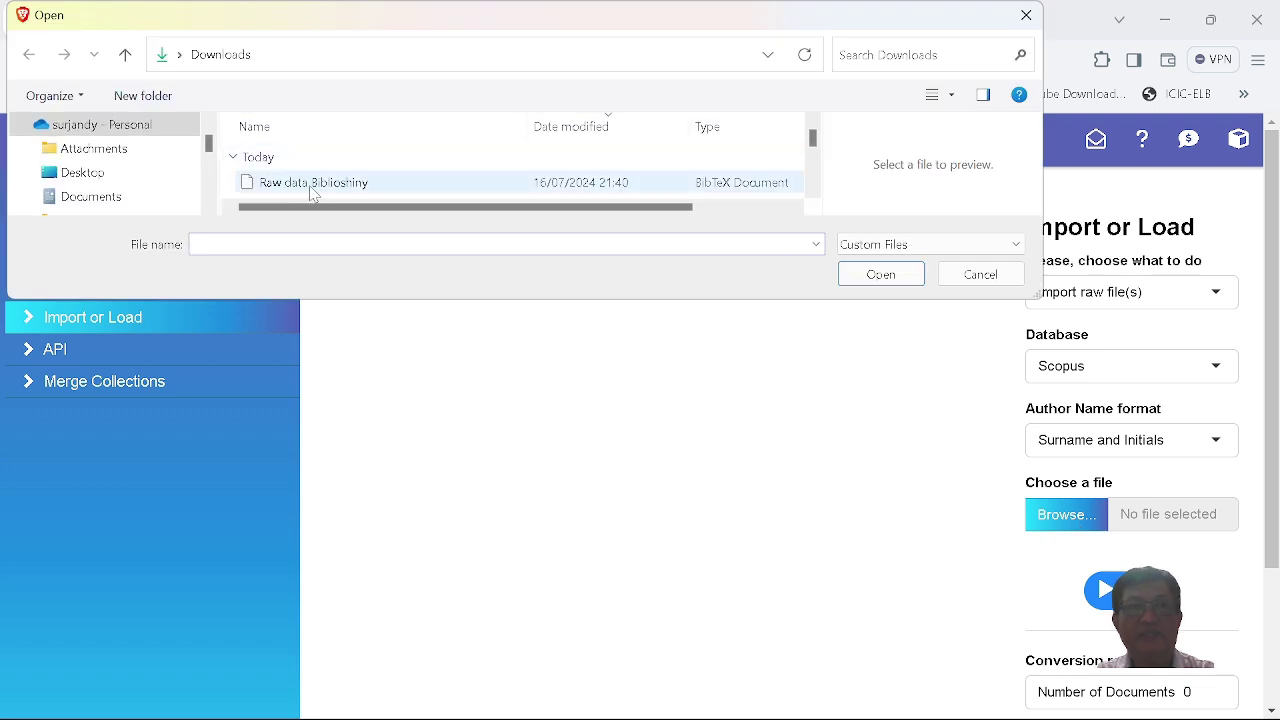
click(318, 186)
click(887, 283)
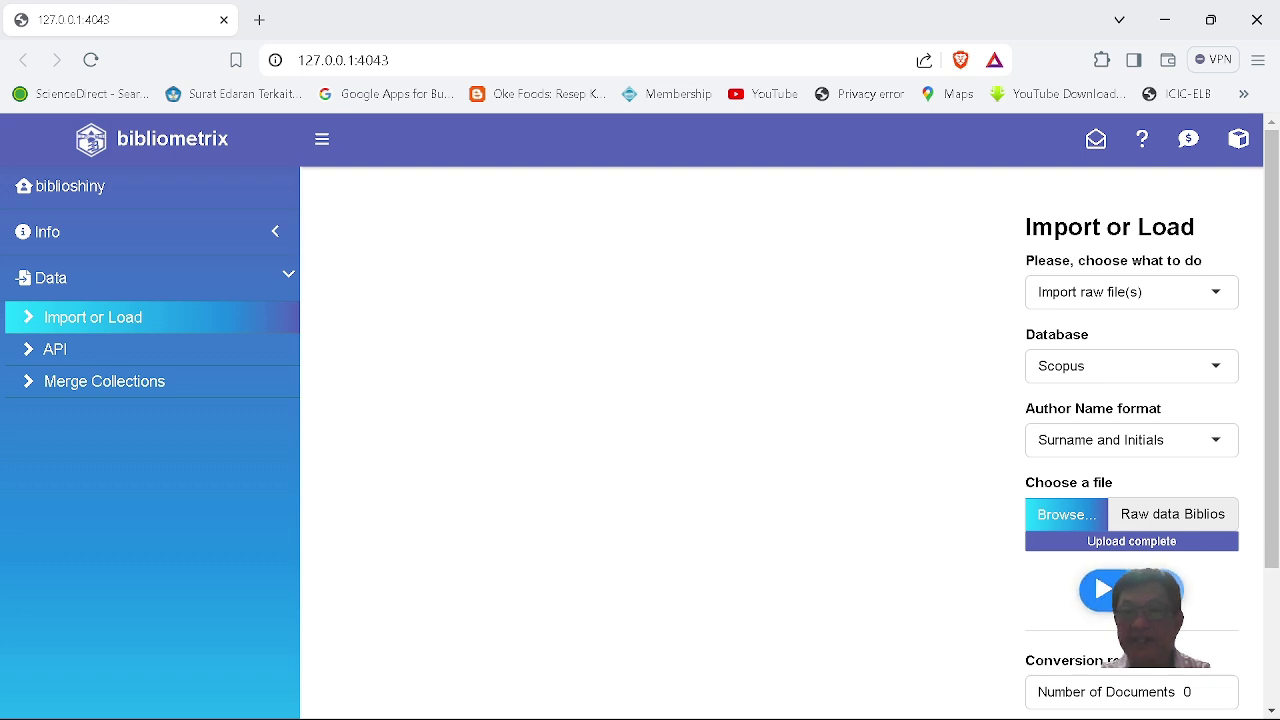
click(1120, 590)
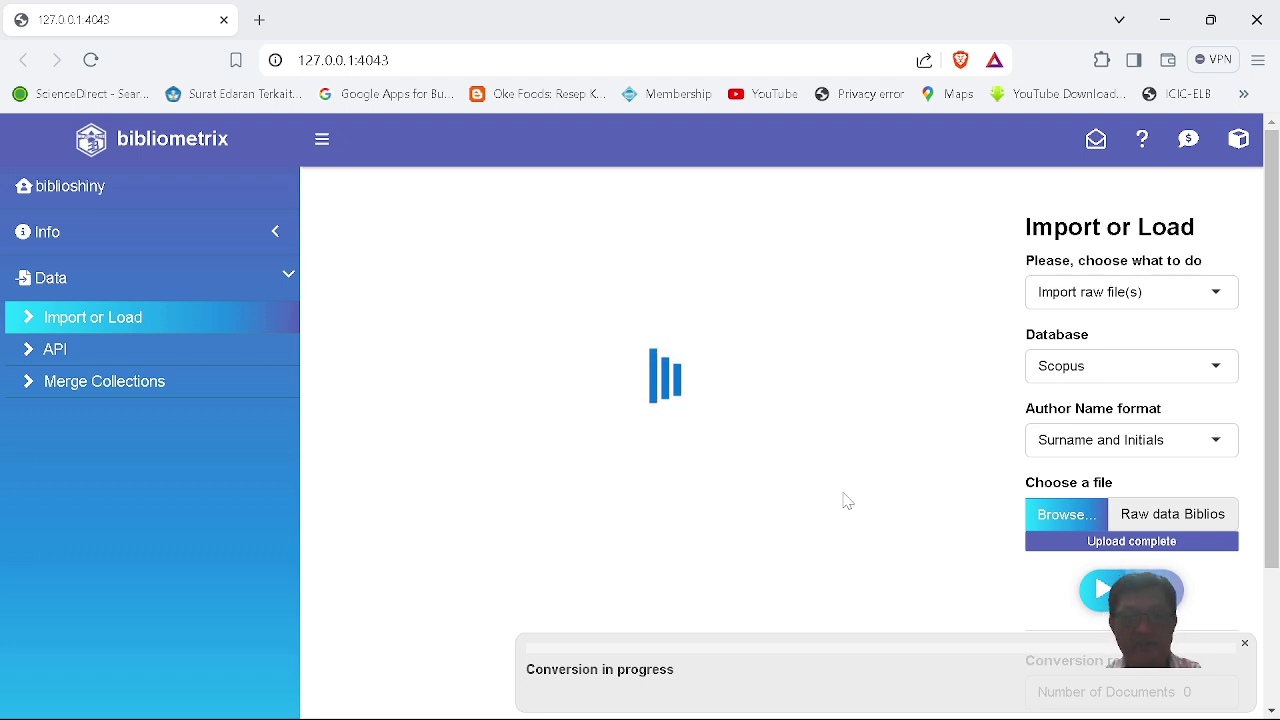
key(alt+Tab)
key(alt+Tab)
key(alt+Tab)
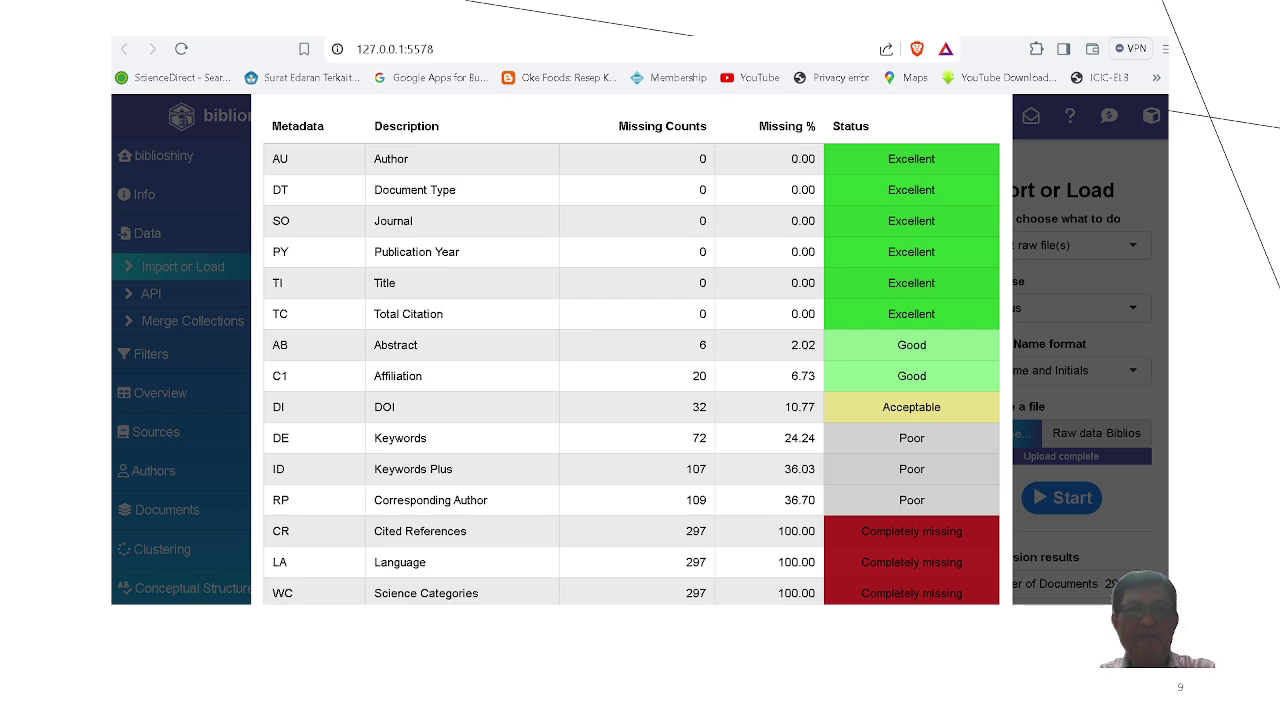
key(Right)
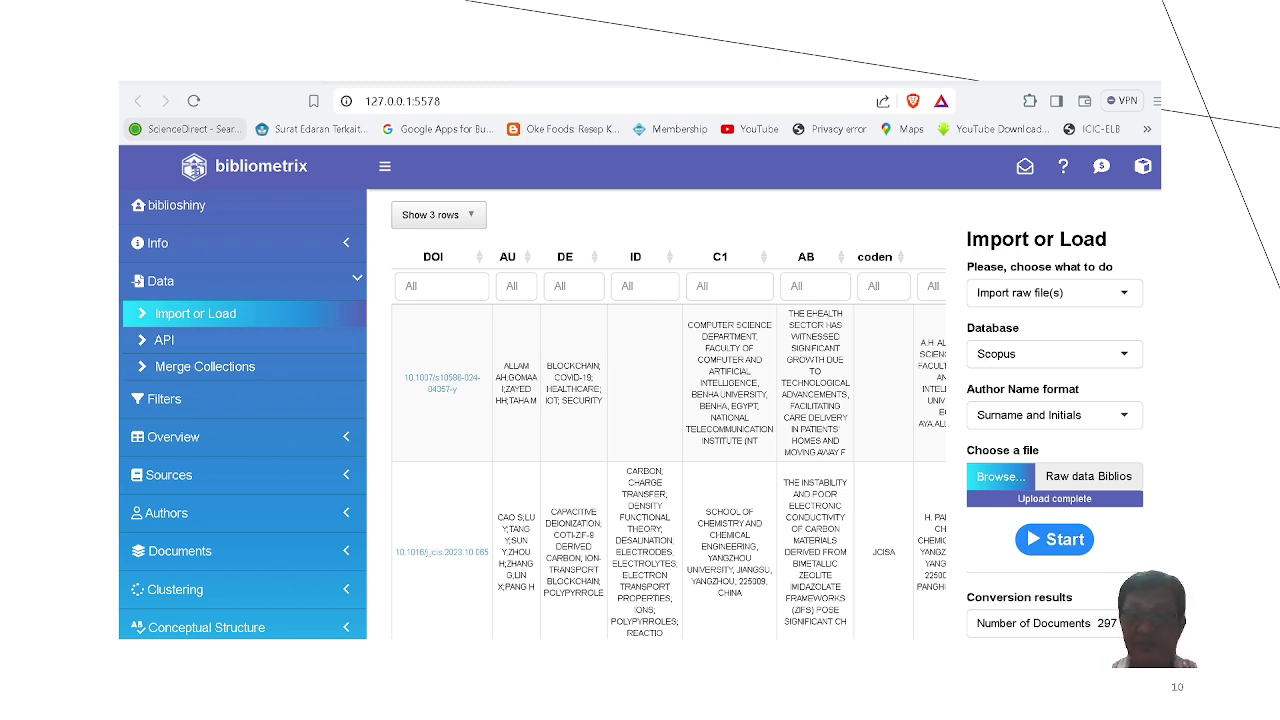
key(Right)
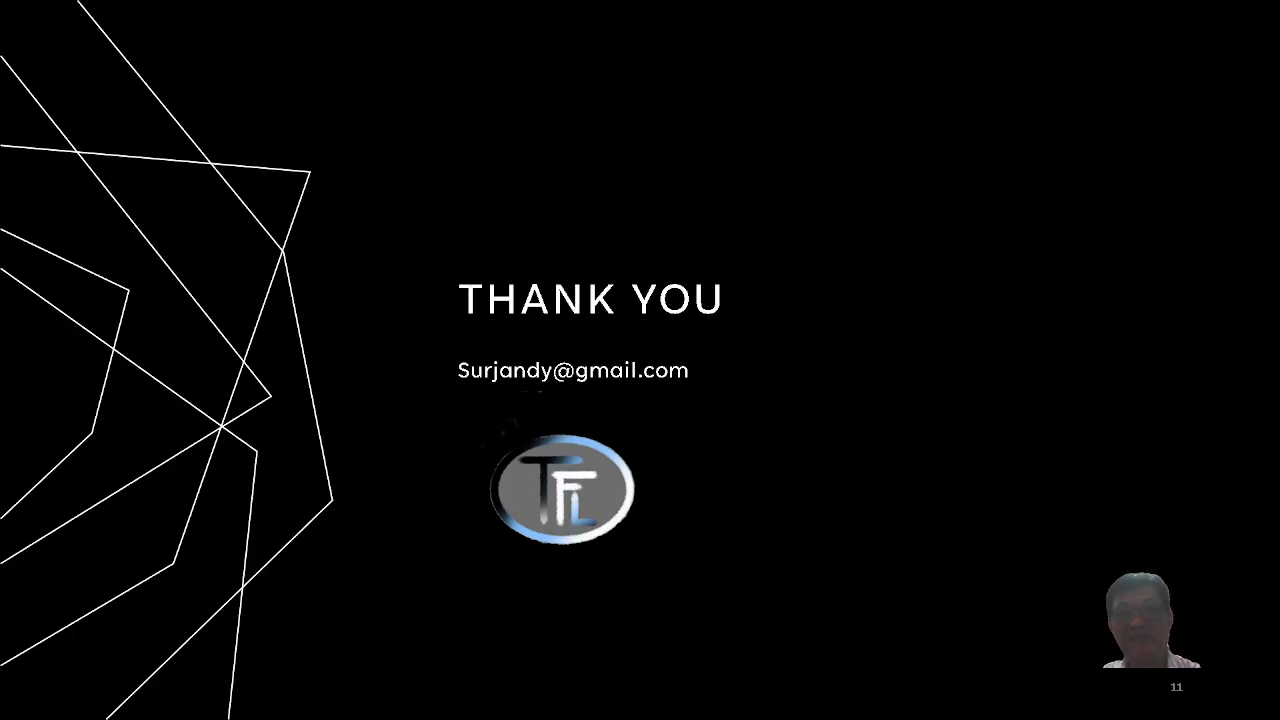